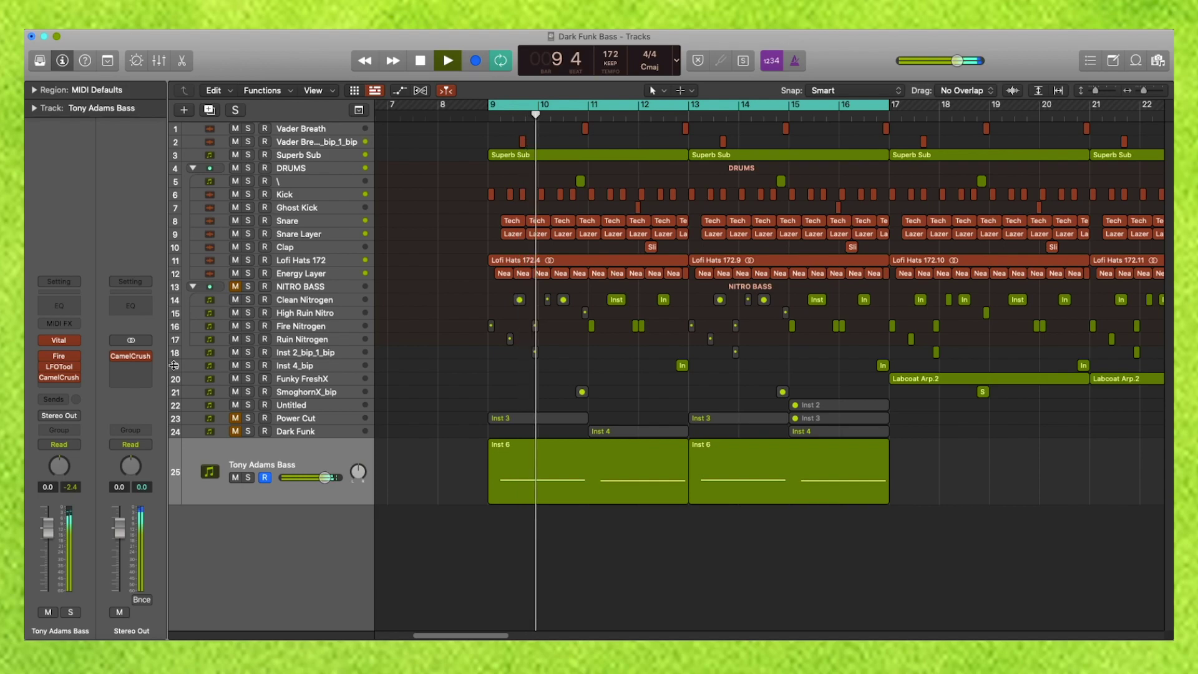
Open the Vital synth on track 25 during playback, turn its first macro fully down, and stop playback.
left_click(61, 340)
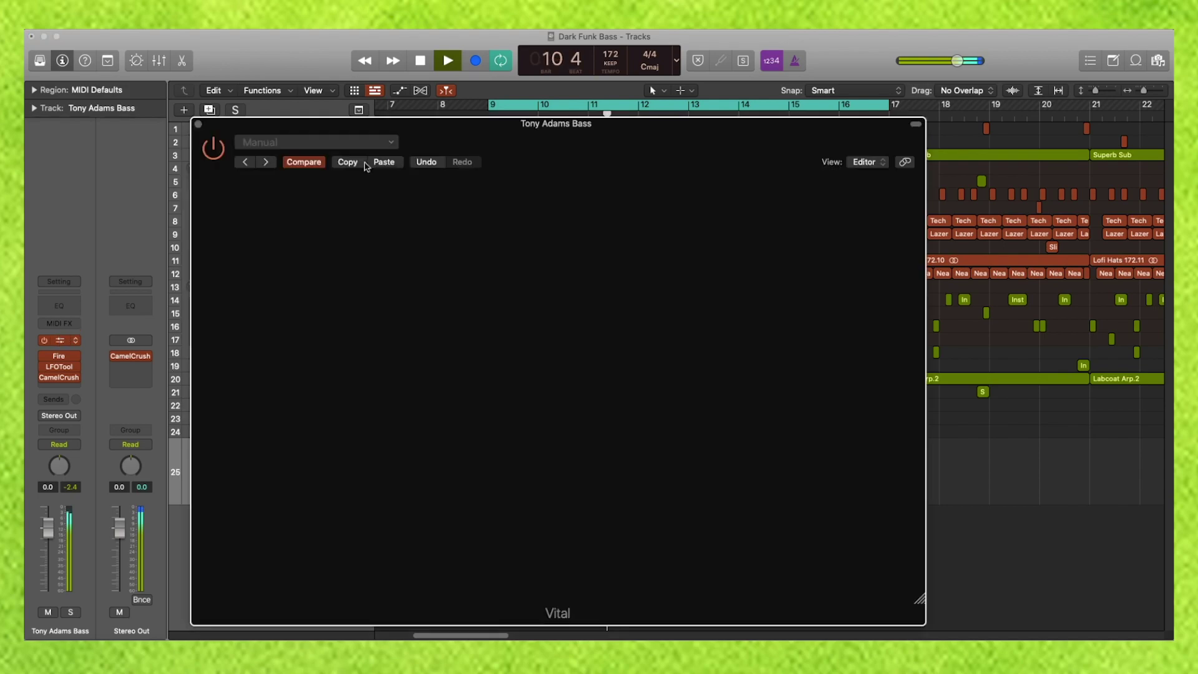
left_click_drag(416, 132, 334, 93)
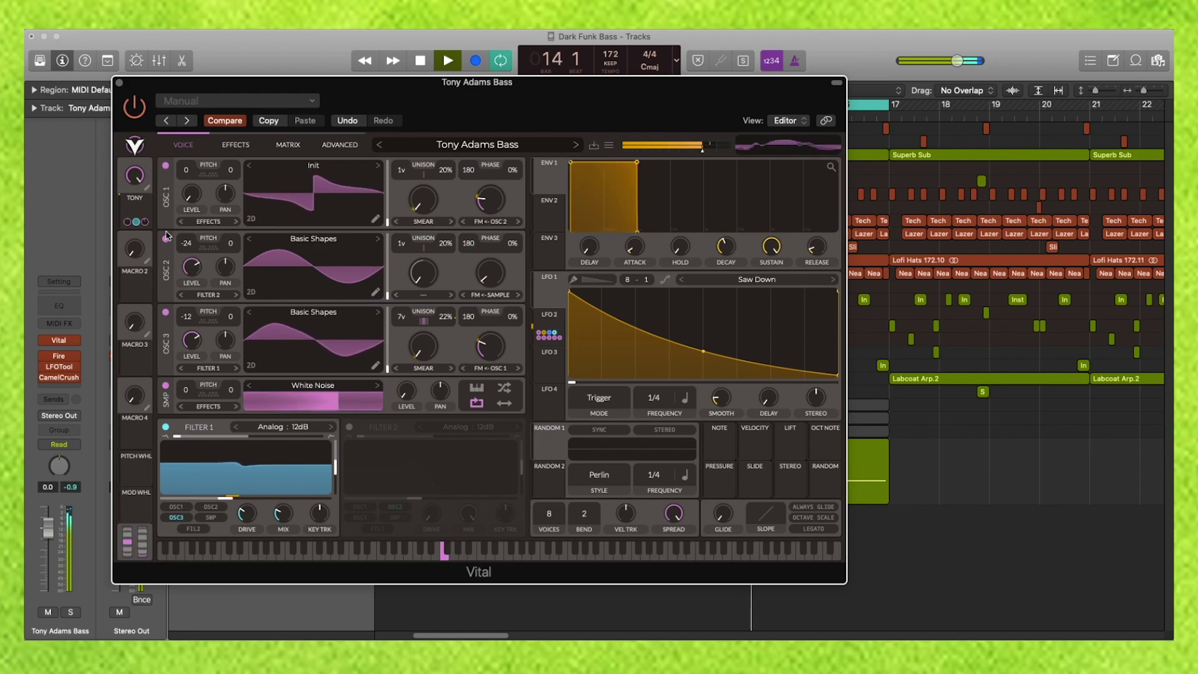
left_click_drag(136, 177, 143, 527)
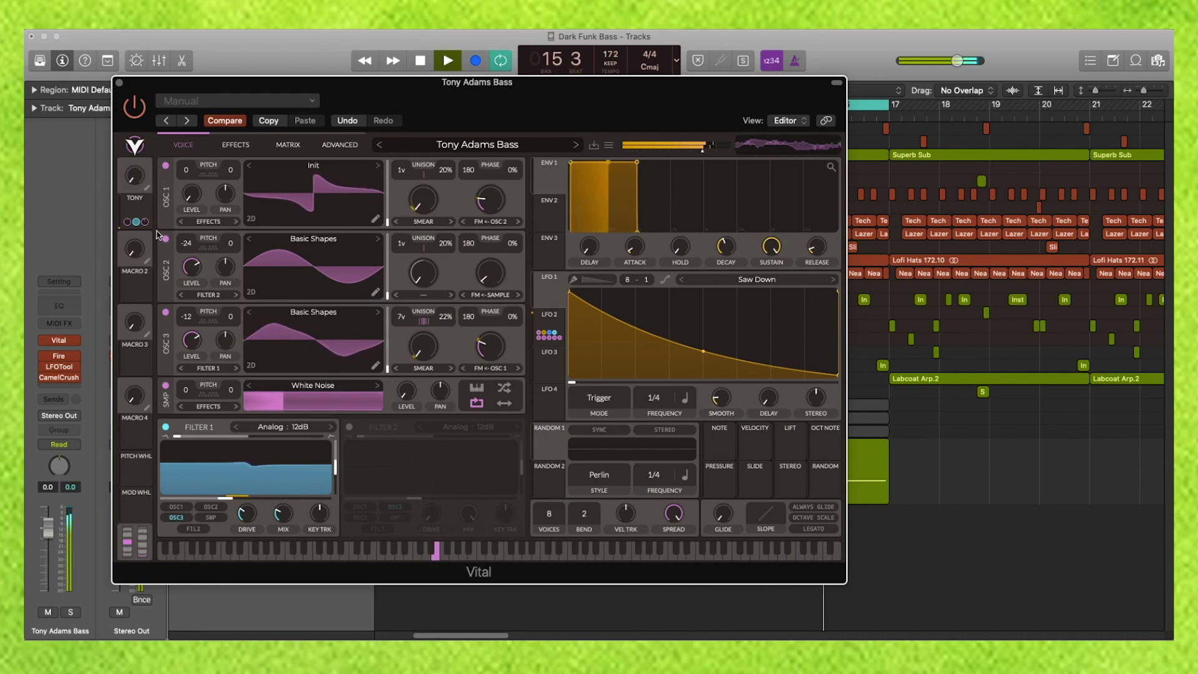
key("space")
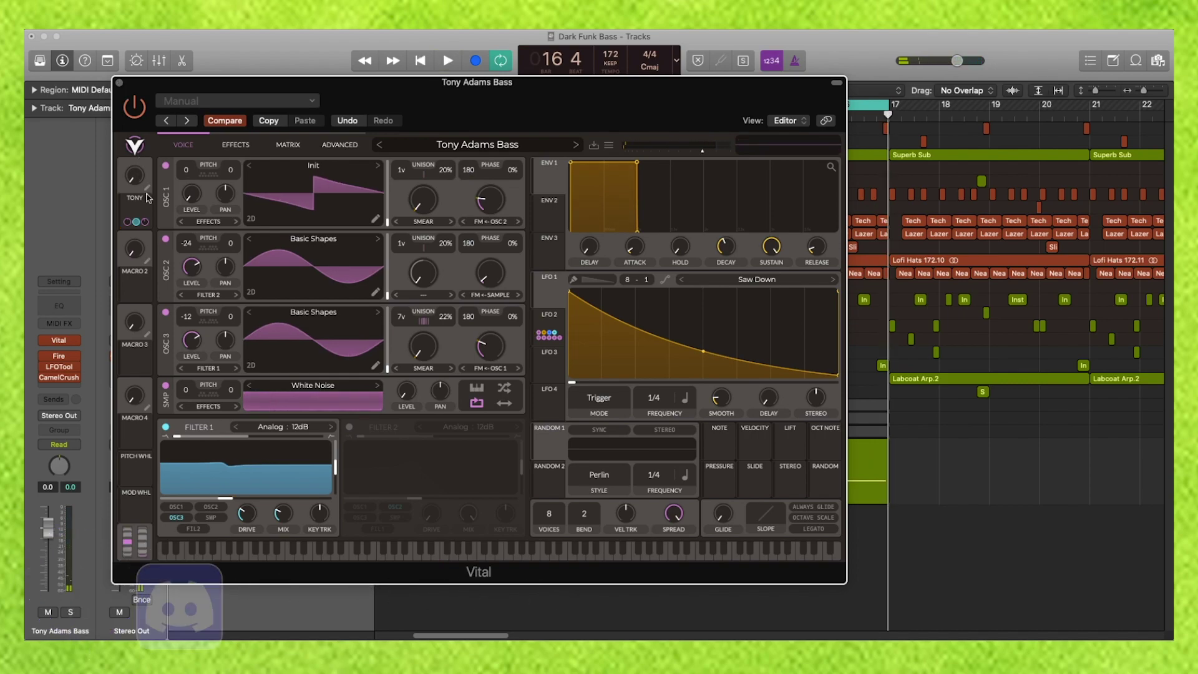
left_click_drag(138, 182, 153, 211)
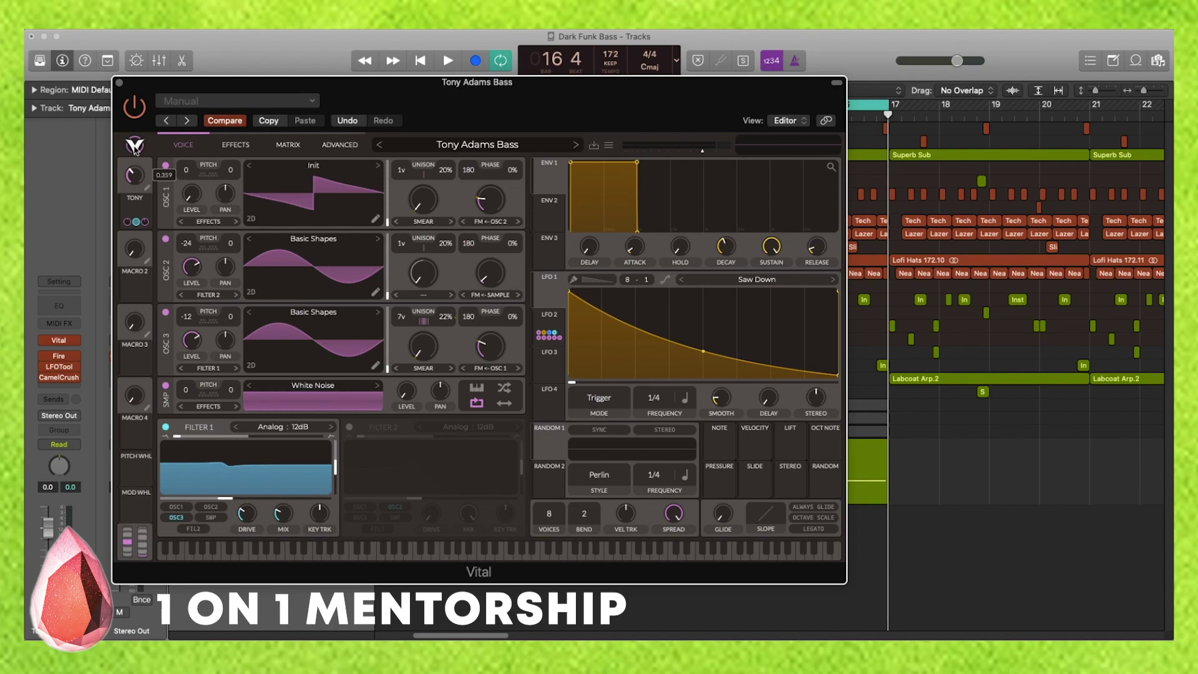
mouse_move(136, 149)
left_mouse_down()
mouse_move(121, 61)
mouse_move(131, 127)
left_mouse_up()
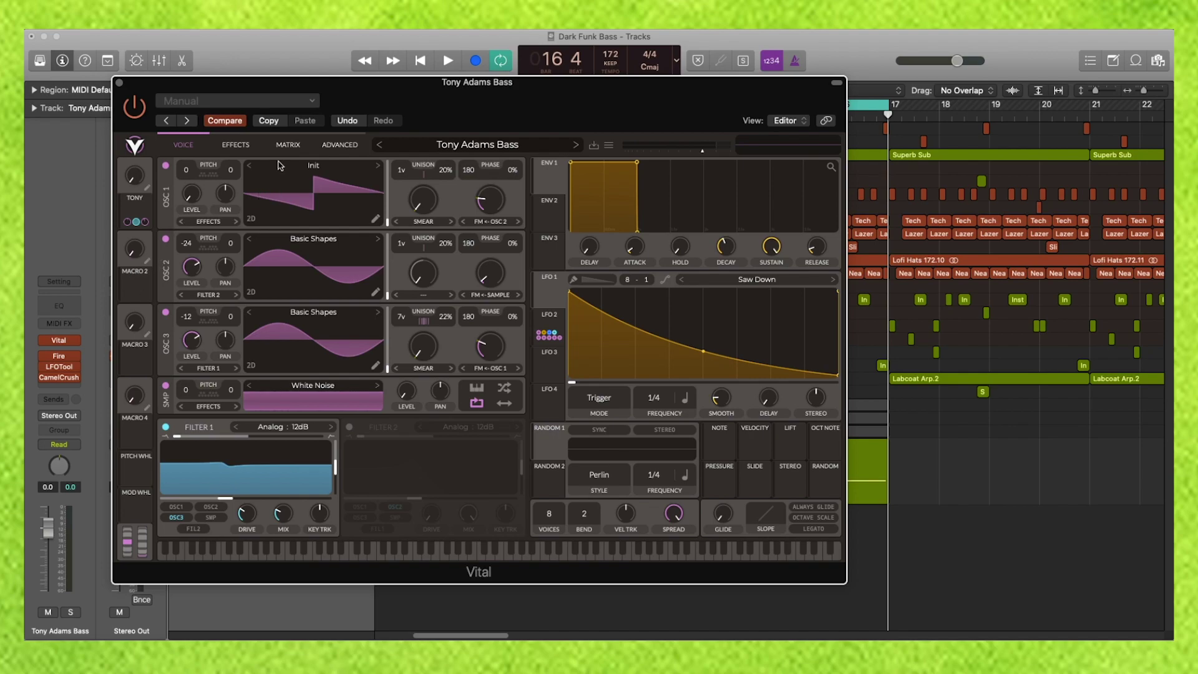
Close the Vital window and select track 25 together with its two Inst 6 regions.
left_click(118, 83)
left_click(518, 467)
left_click(437, 487)
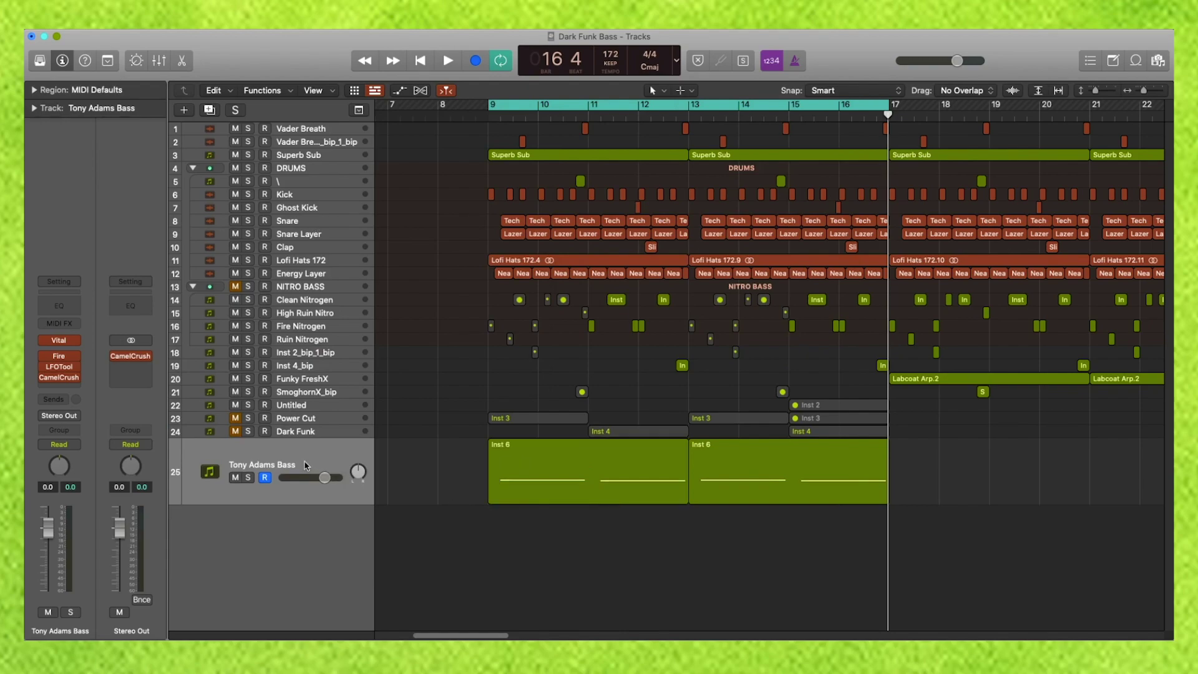
left_click(304, 465)
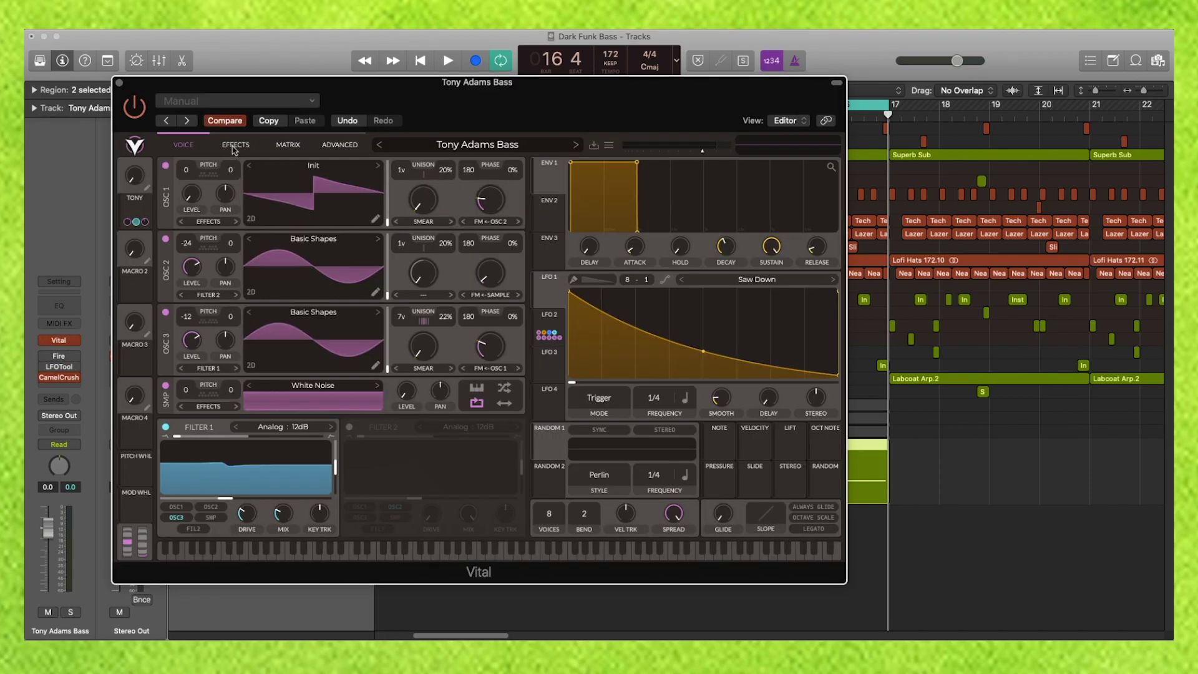
Switch off all of Vital's active effects: chorus, compressor, distortion, EQ, filter and reverb.
left_click(234, 145)
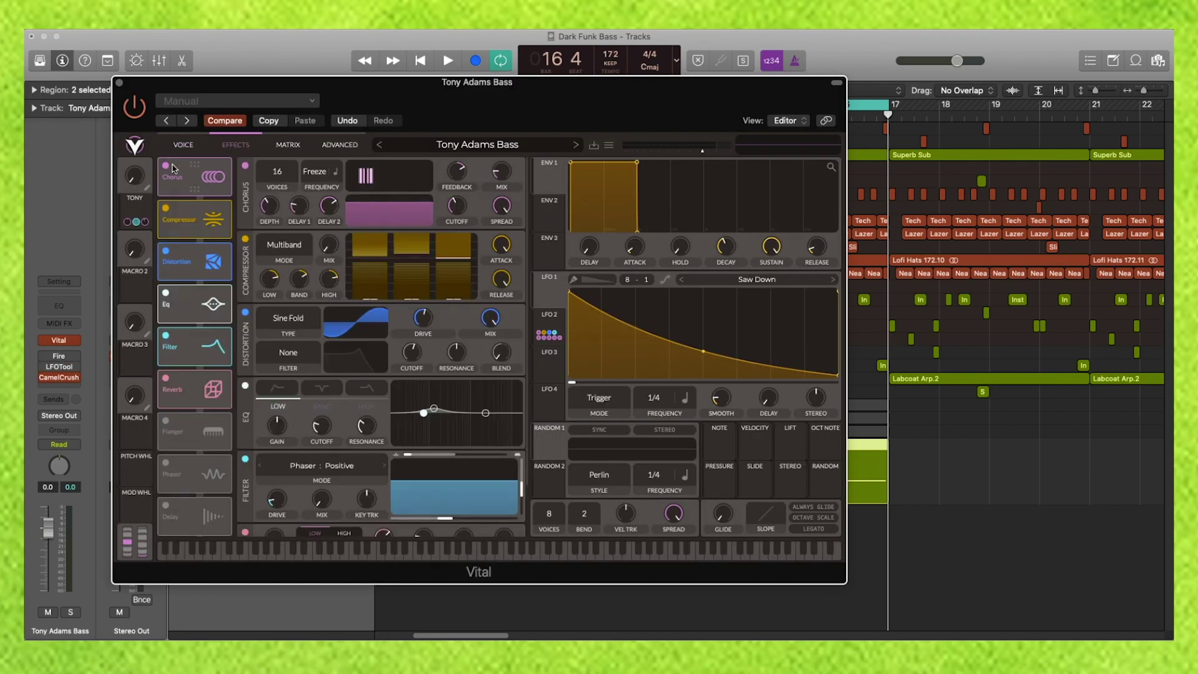
left_click(166, 209)
left_click(166, 250)
left_click(166, 293)
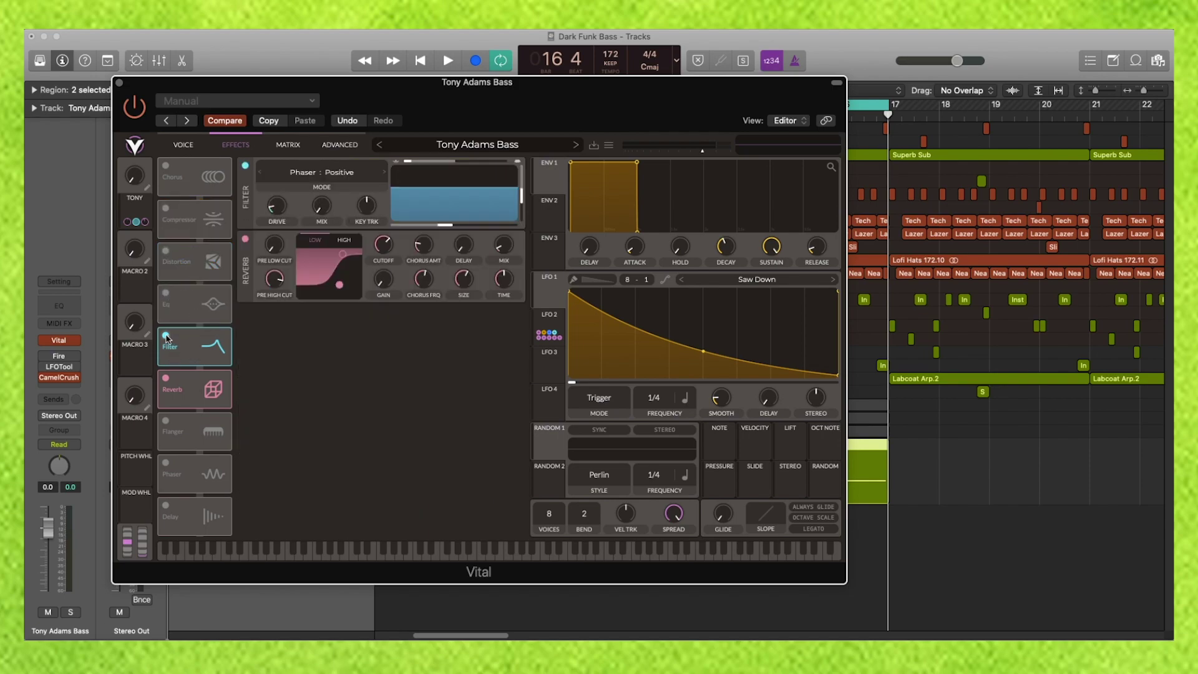
left_click(166, 335)
left_click(166, 378)
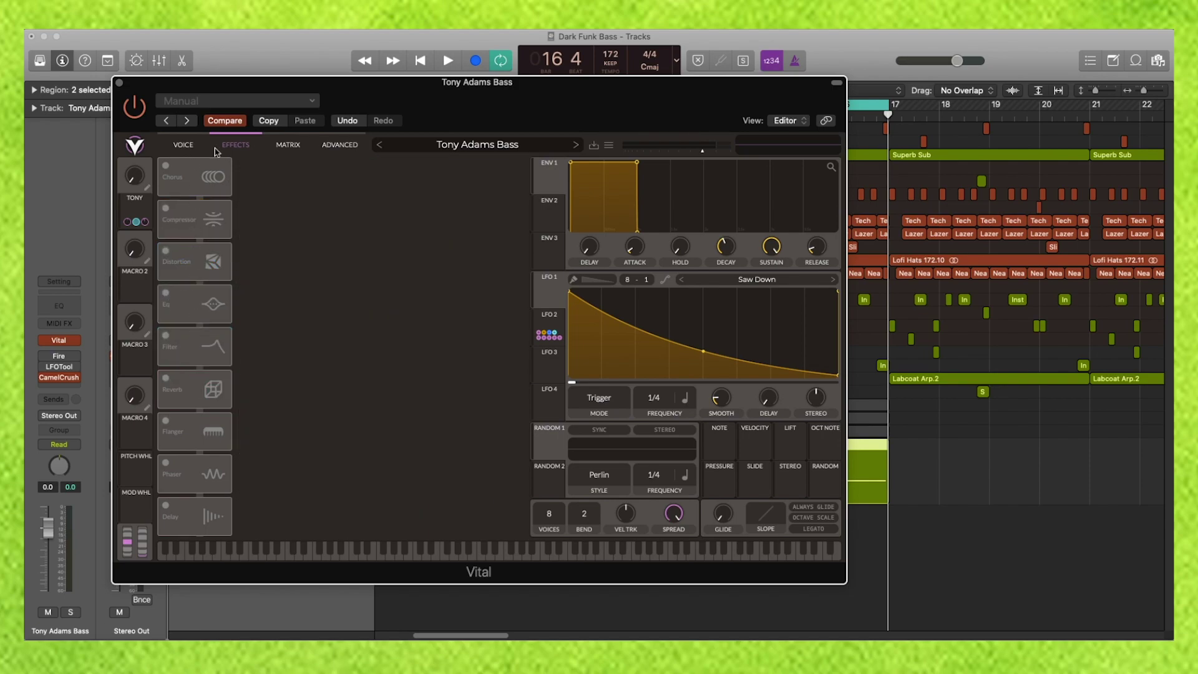
Switch off Filter 1, the noise sampler and oscillators 3 and 2 in Vital, and audition oscillator 1 alone.
left_click(183, 145)
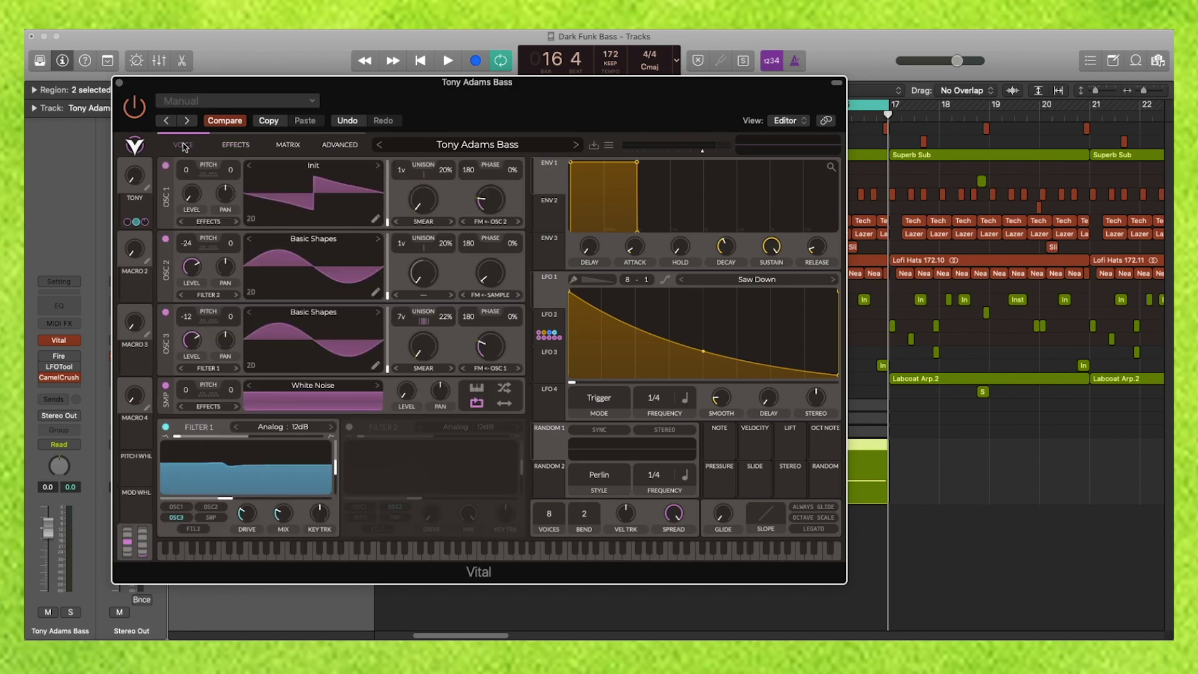
left_click(166, 427)
left_click(166, 385)
left_click(166, 312)
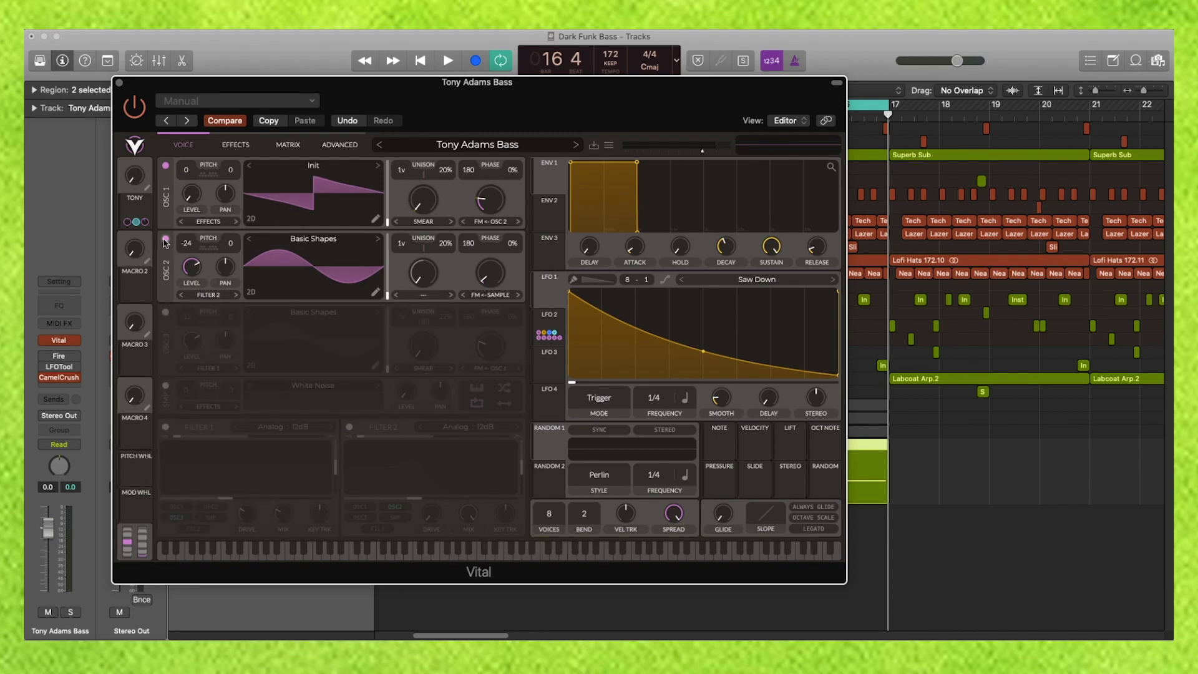
left_click(166, 239)
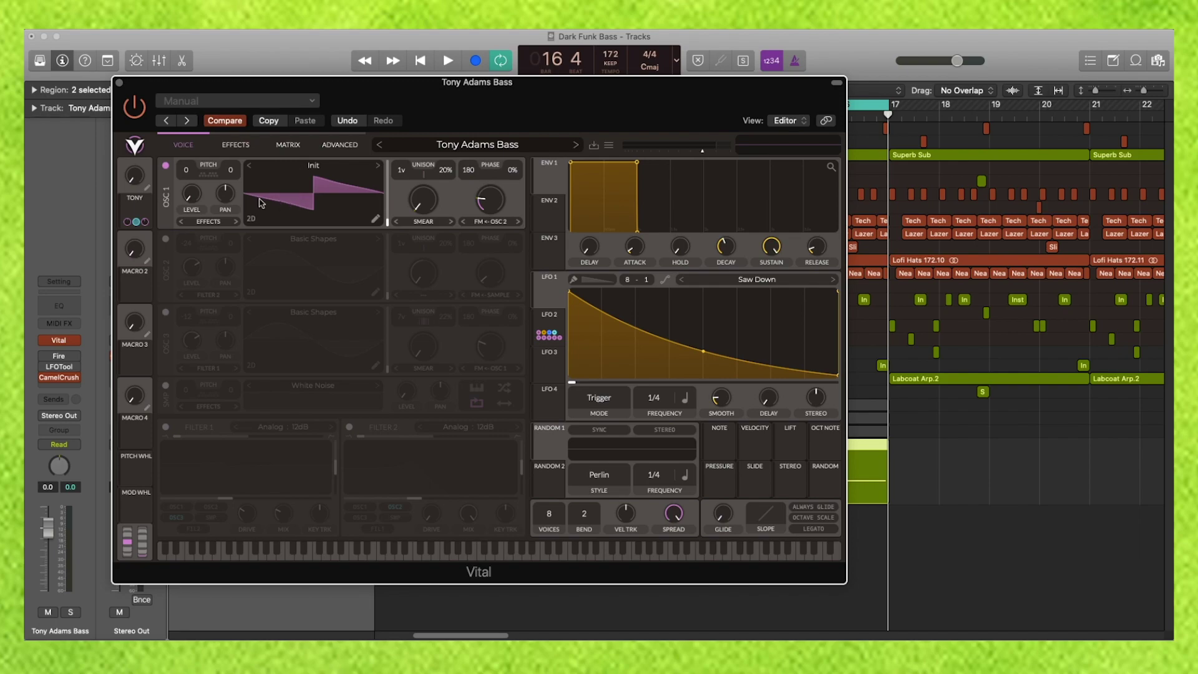
key("space")
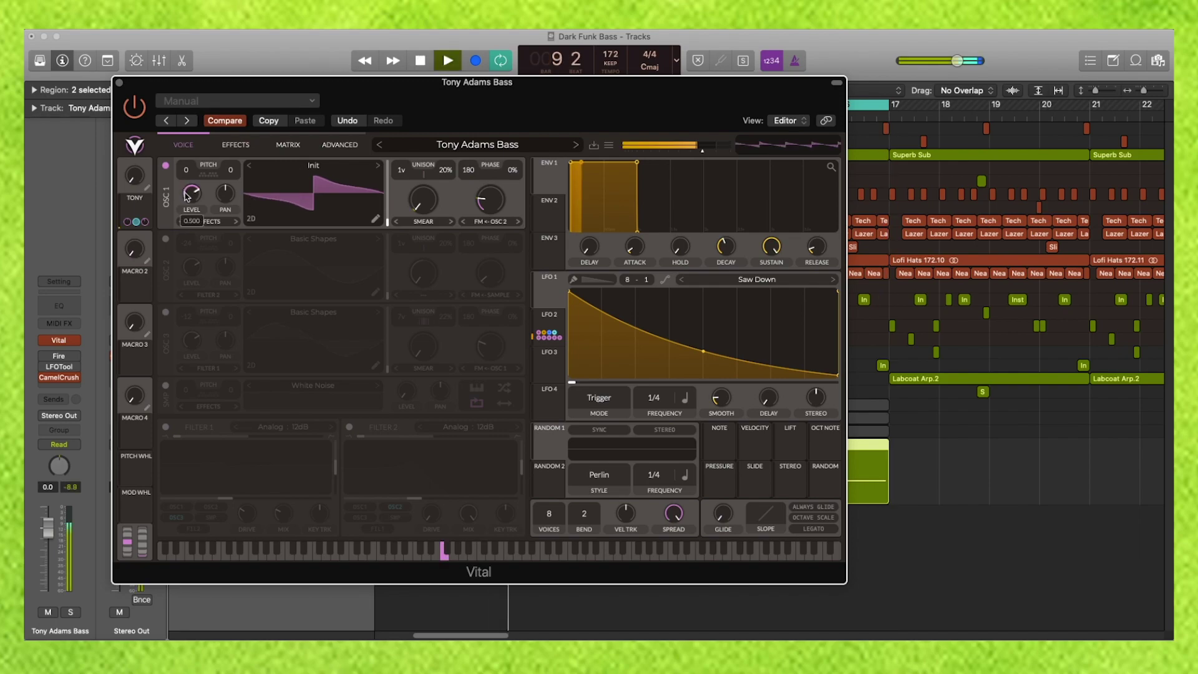
Open the Inst 6 regions in the Piano Roll and check the pitch and length of the first bass note in bar 9.
left_click(119, 82)
double_click(527, 499)
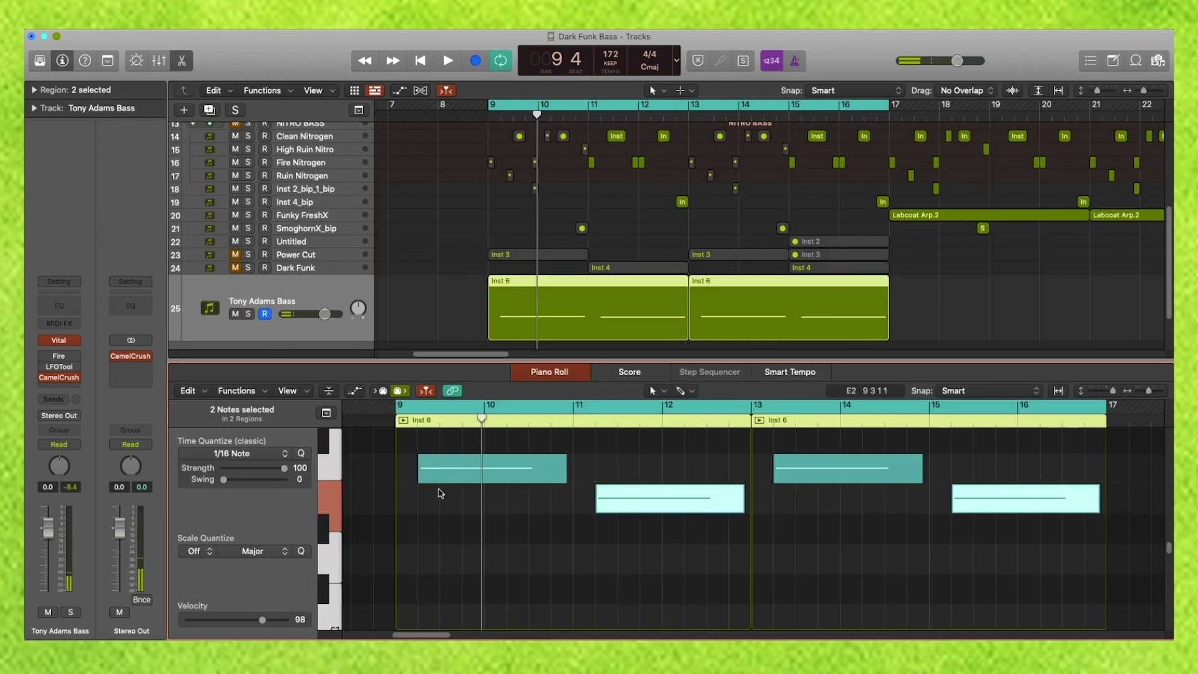
left_click(420, 426)
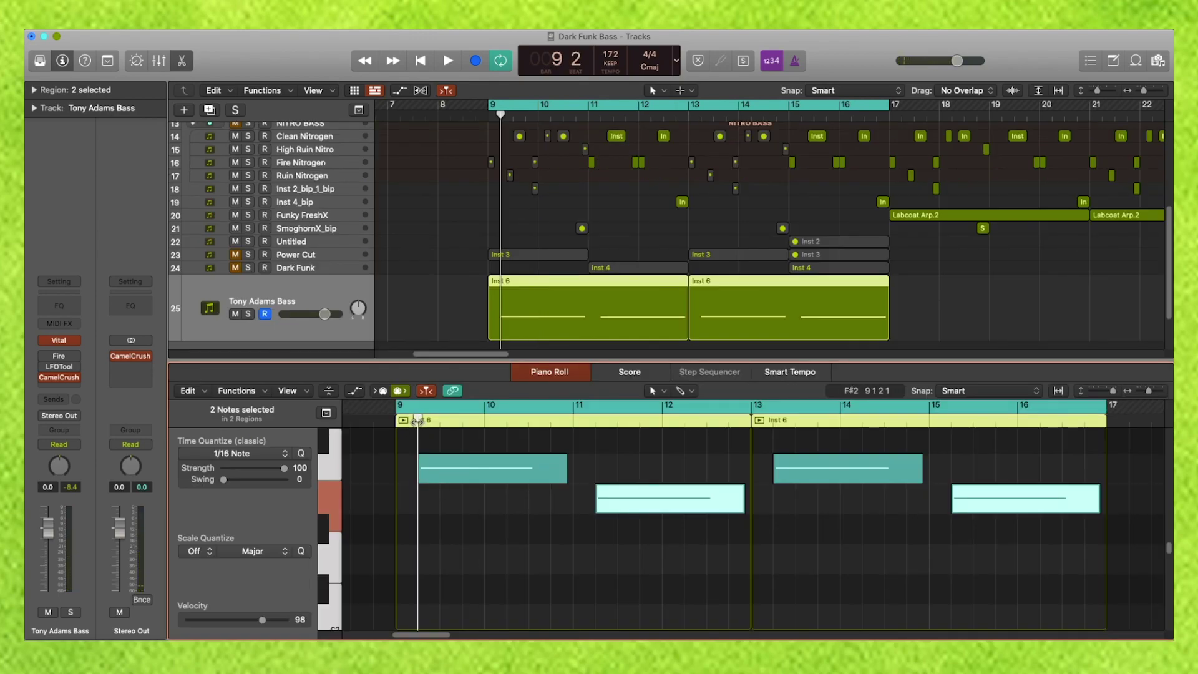
left_click(446, 469)
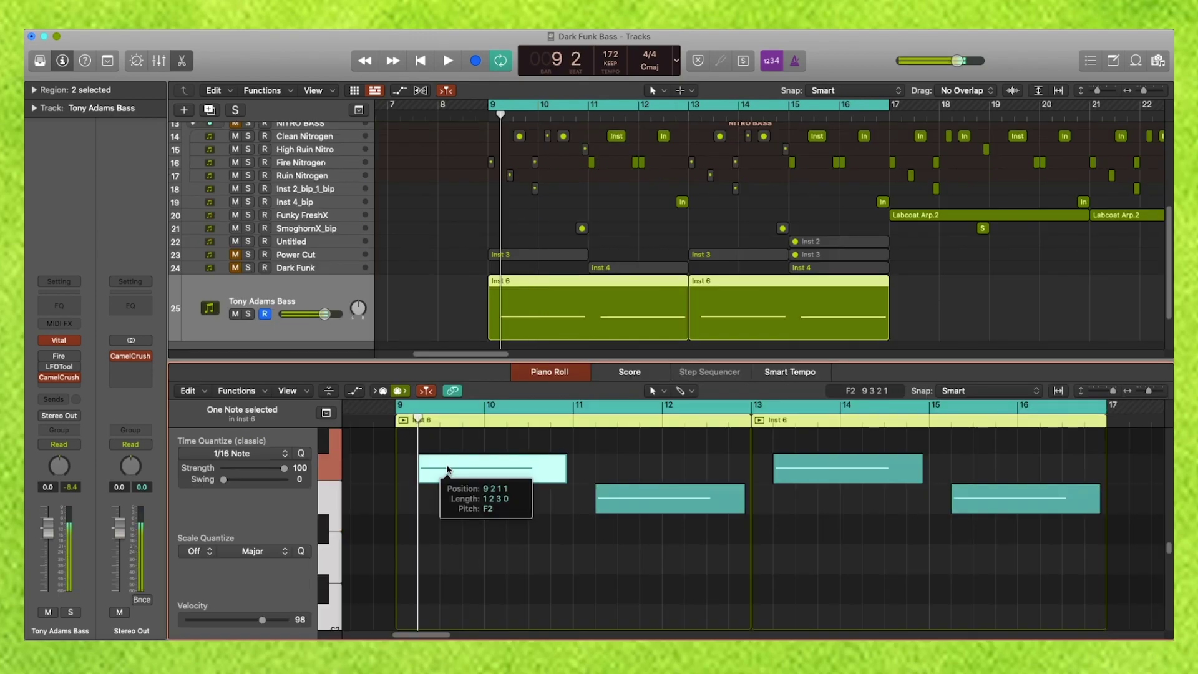
left_click(469, 547)
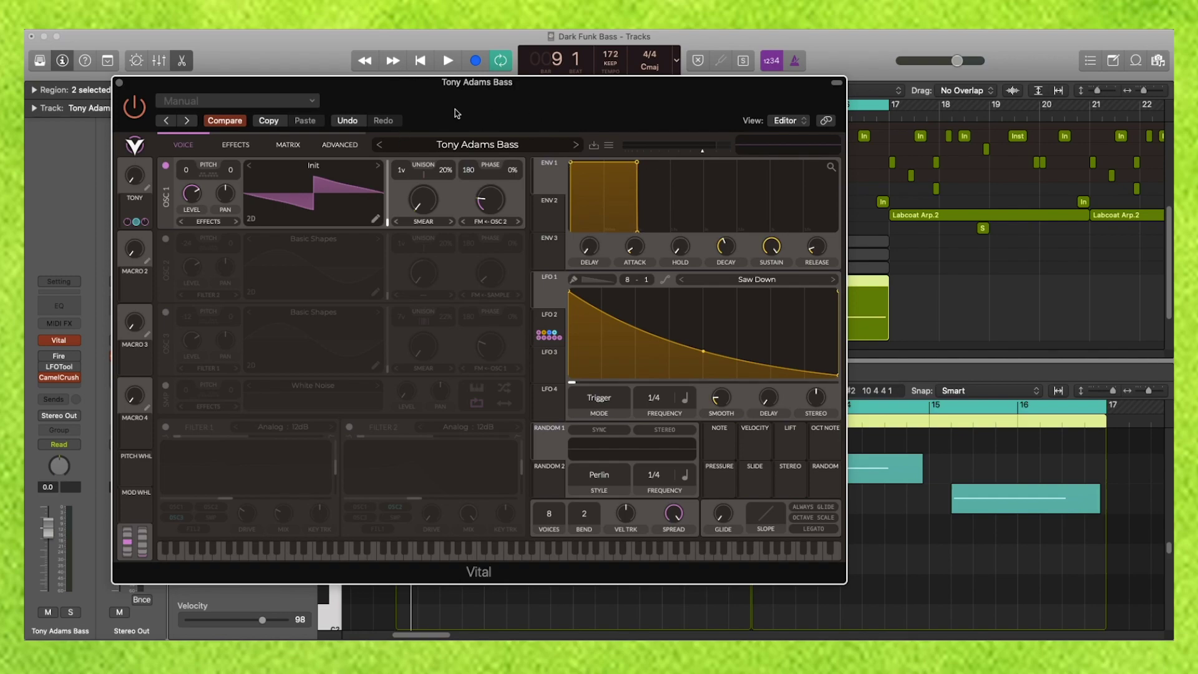
Audition oscillator 1's raw saw sound in Vital, and turn its level down to zero.
left_click_drag(366, 103, 346, 97)
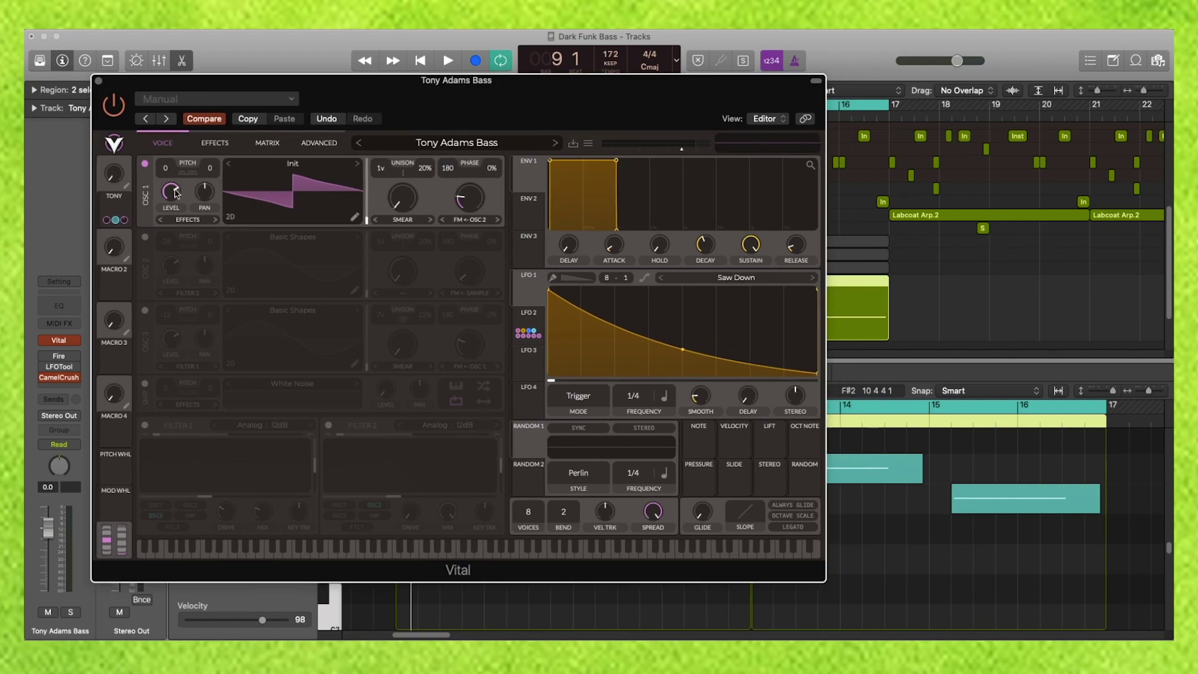
key("space")
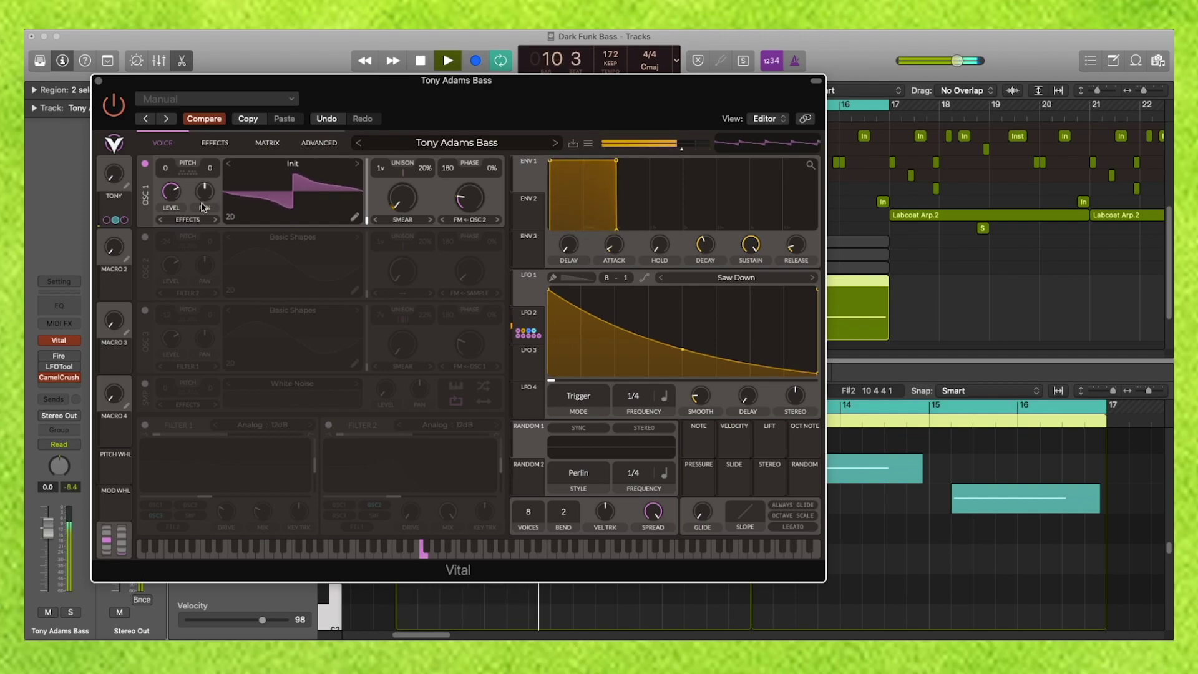
key("space")
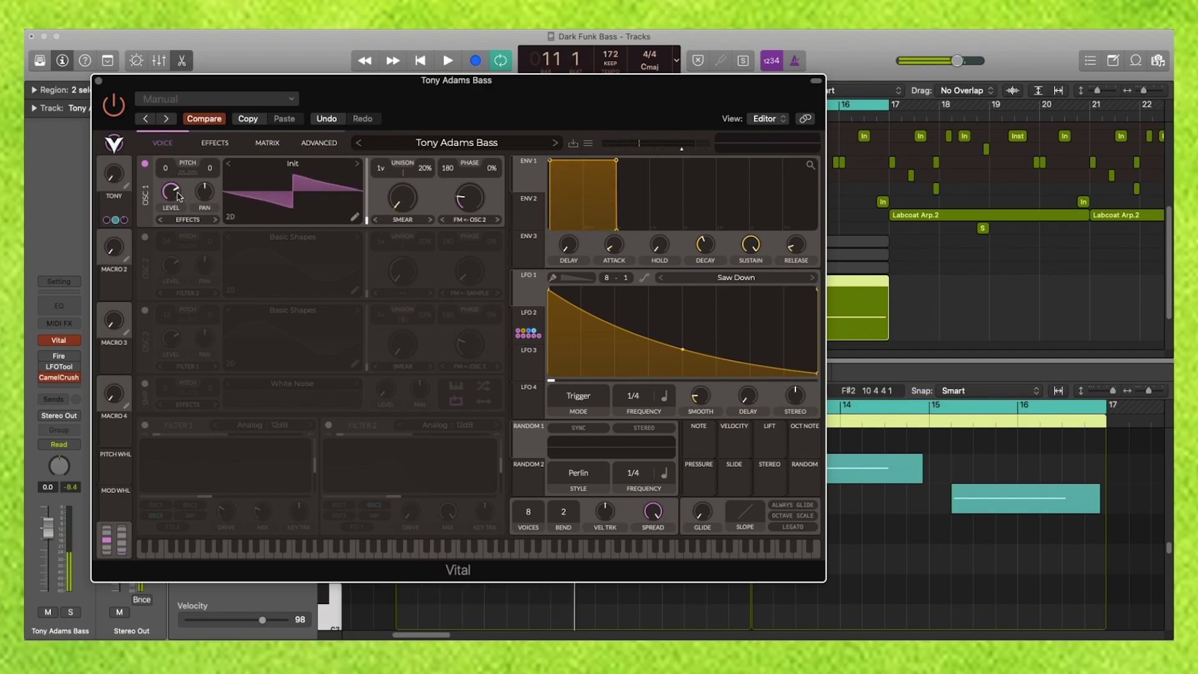
mouse_move(178, 196)
left_click_drag(176, 203, 179, 273)
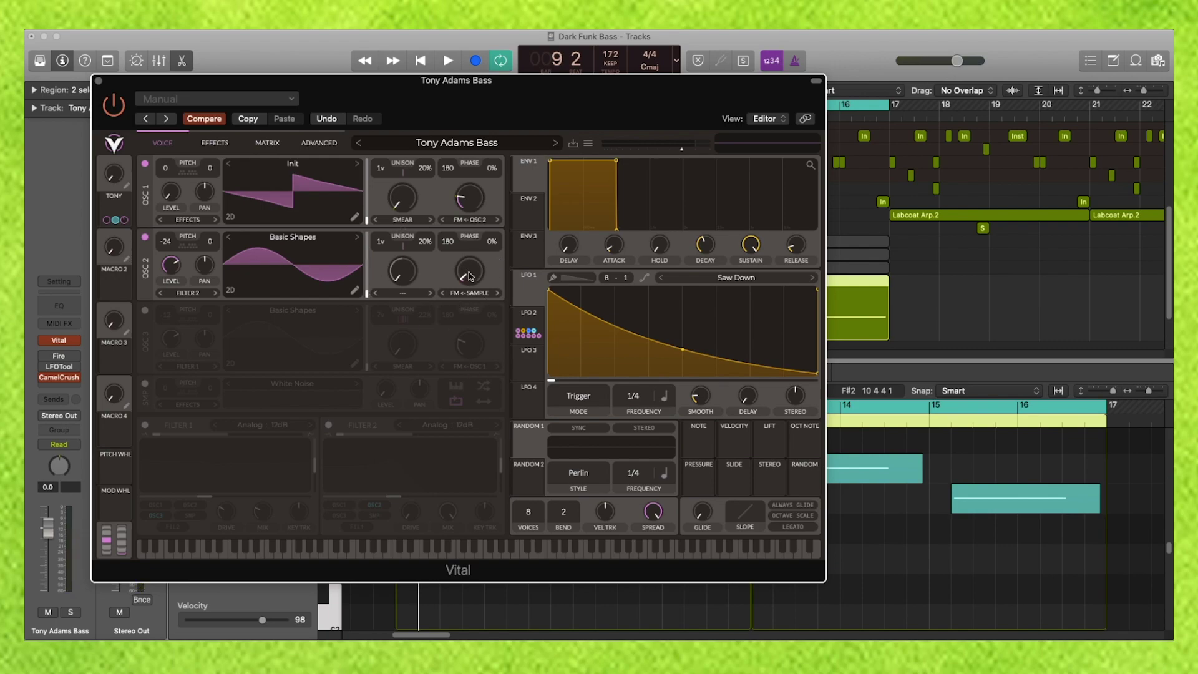
Audition oscillator 2's sine layer at -24 pitch, enable oscillator 3, and play the bass with it.
key("space")
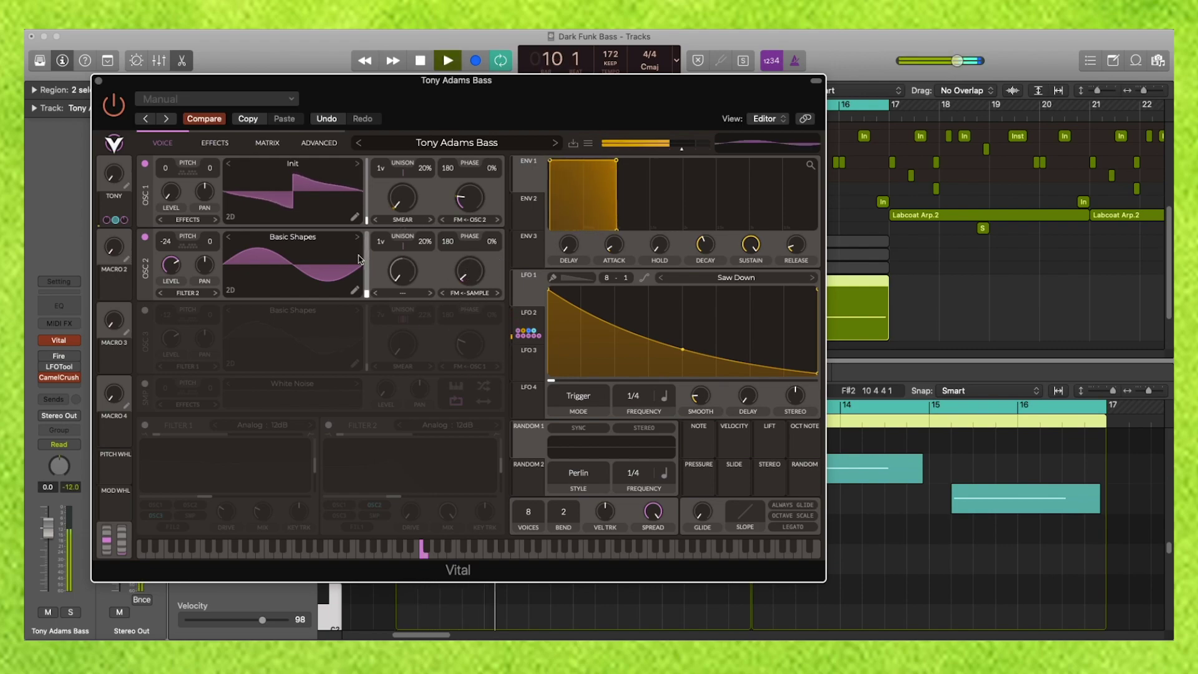
key("space")
left_click(144, 310)
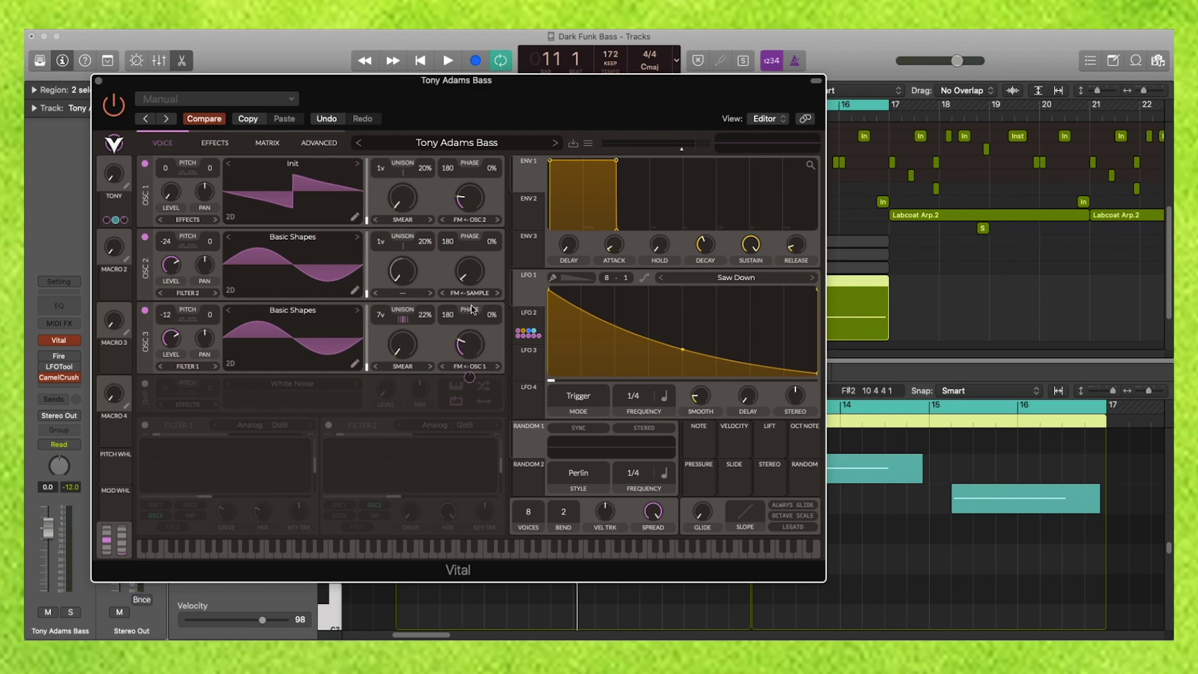
key("space")
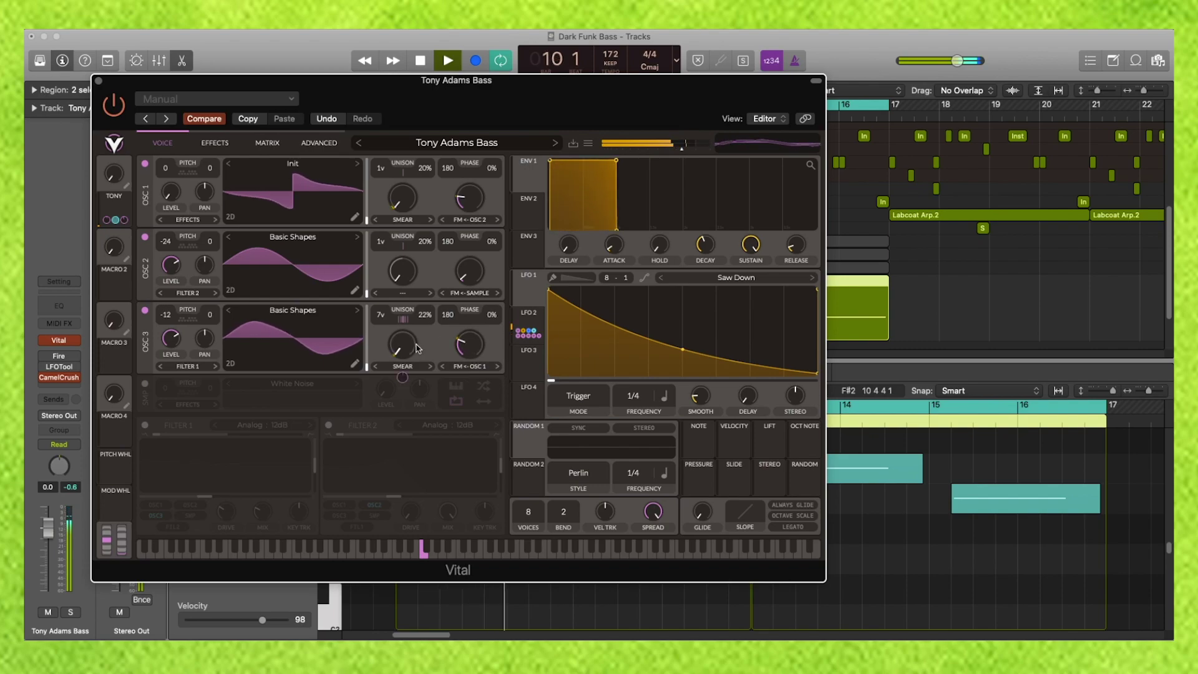
key("space")
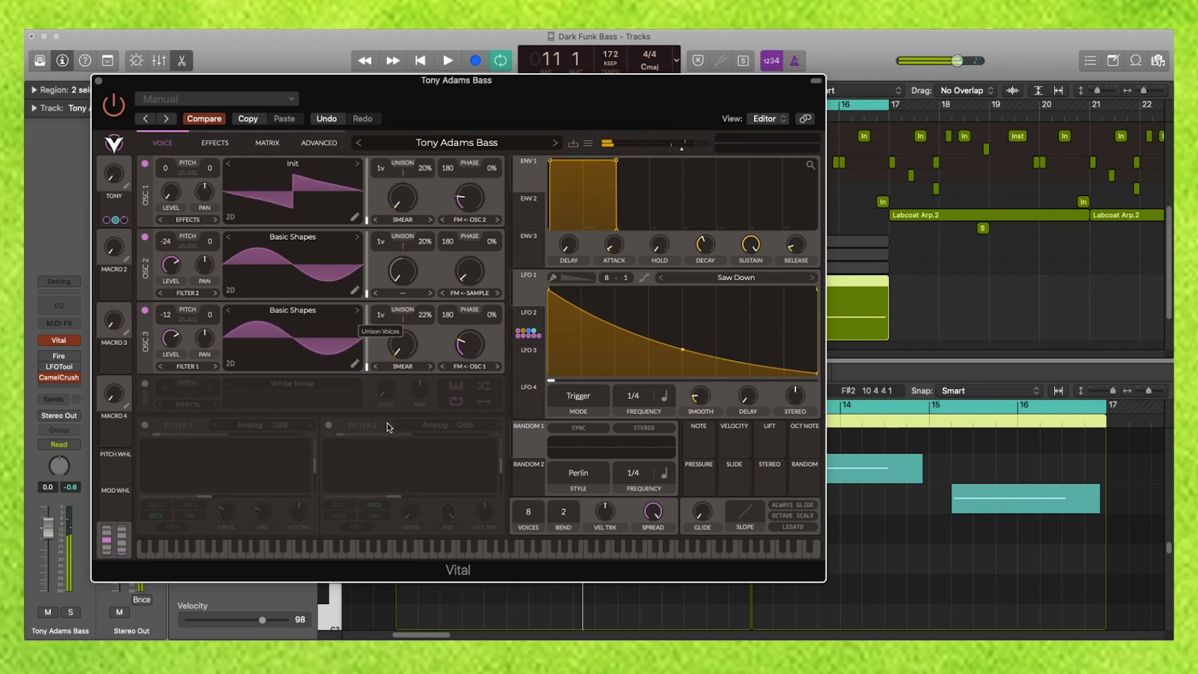
Audition oscillator 3 with a single unison voice, set it to 7 unison voices, and play the bass again.
key("space")
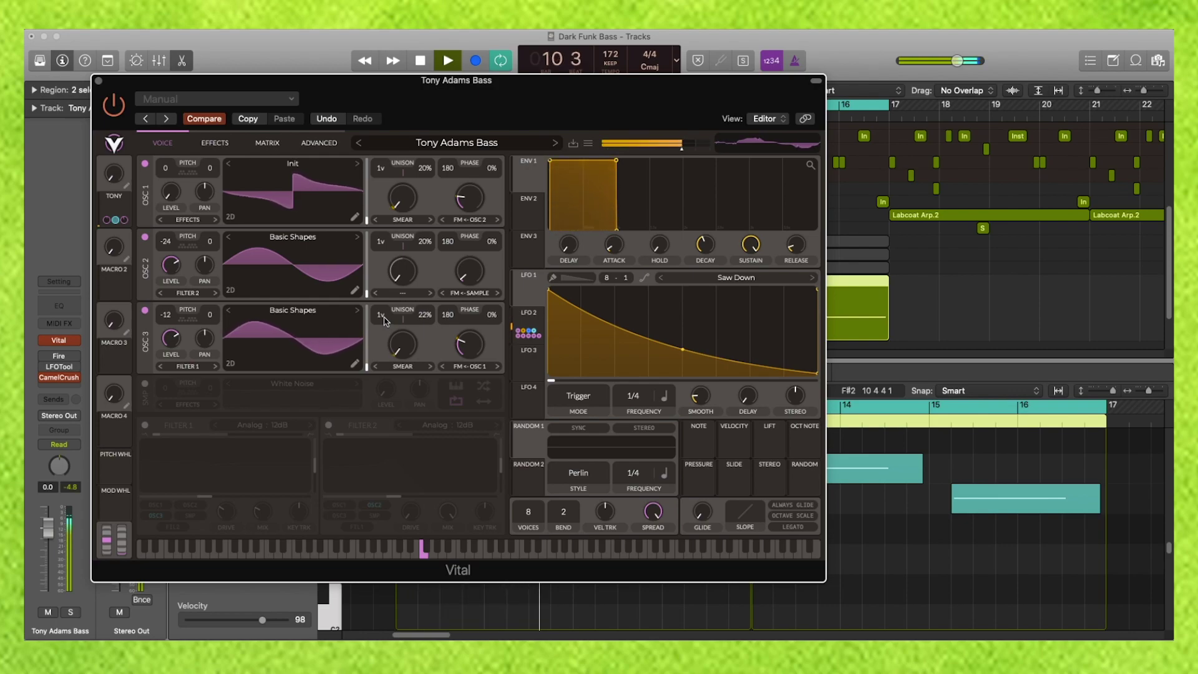
key("space")
left_click_drag(384, 320, 385, 277)
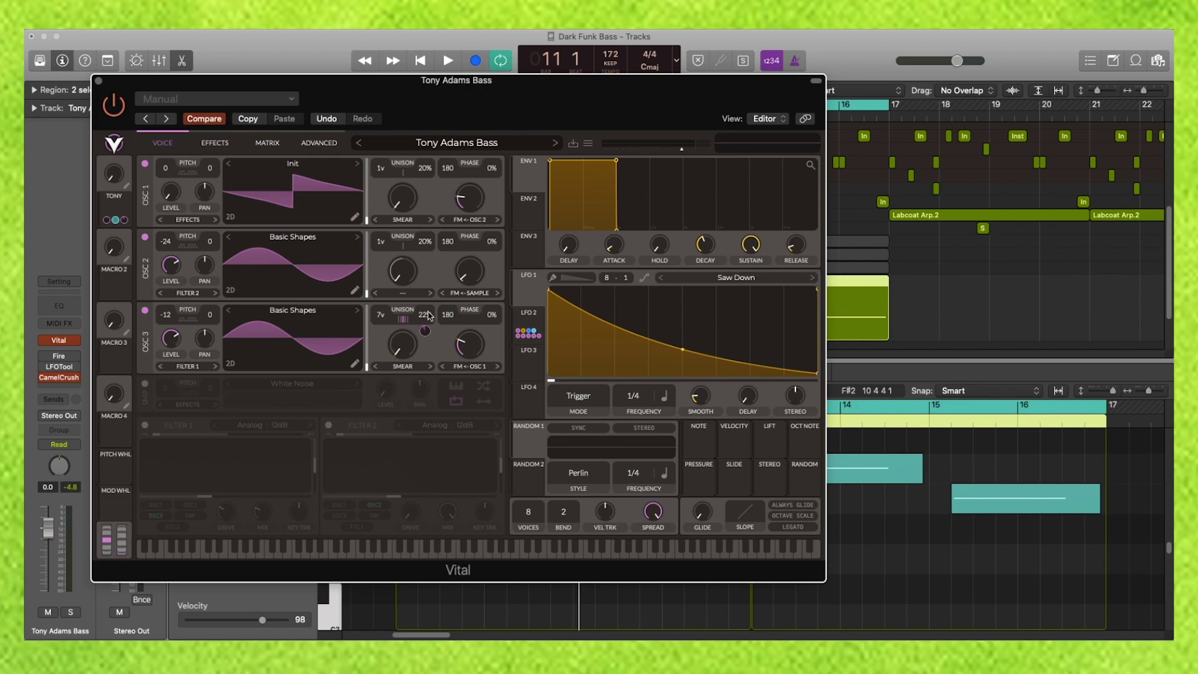
mouse_move(428, 330)
key("space")
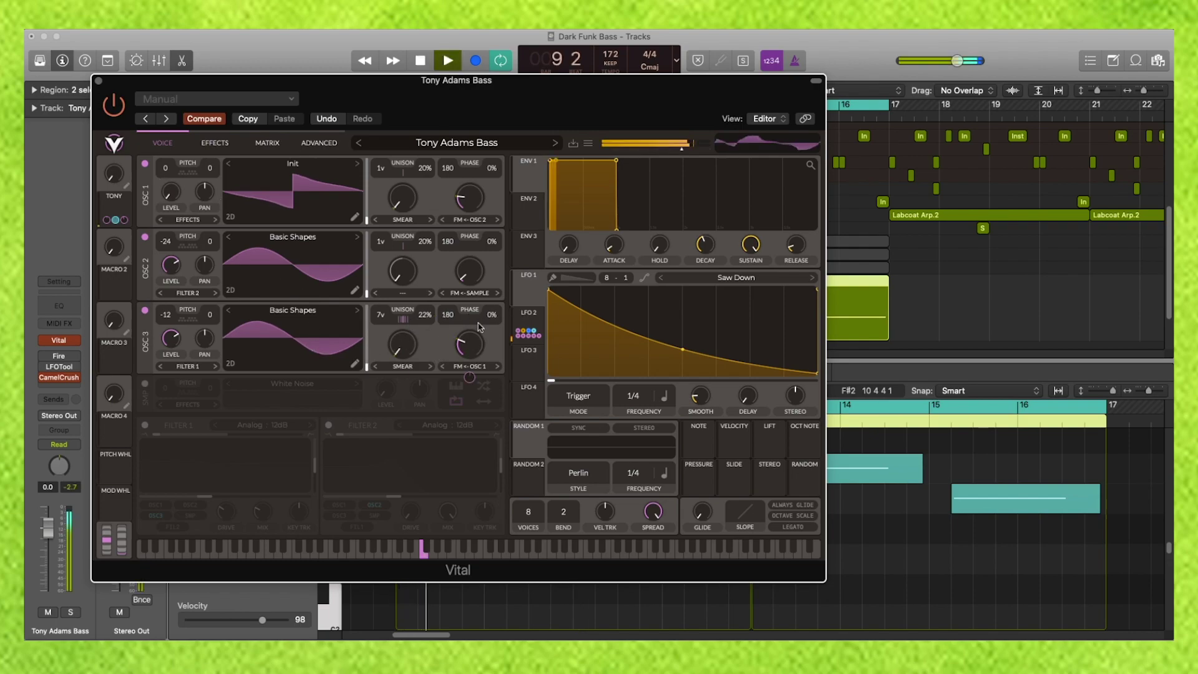
key("space")
Show LFO 2's triangle shape and play the bass to hear its modulation.
left_click(530, 313)
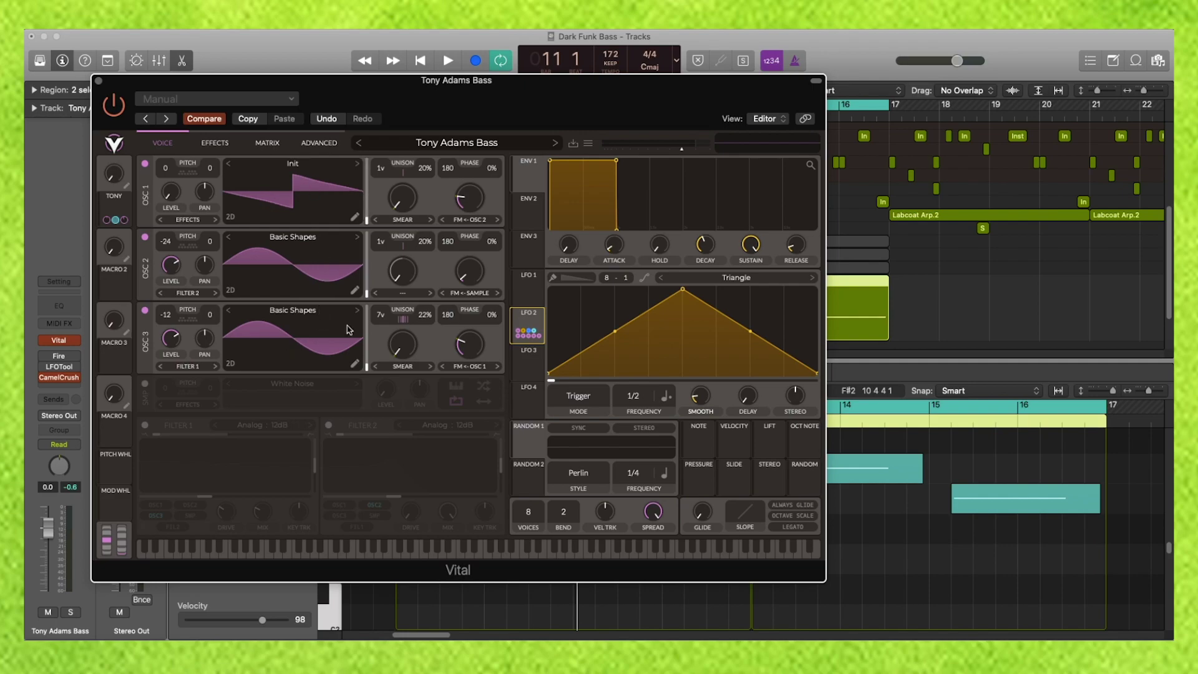
key("space")
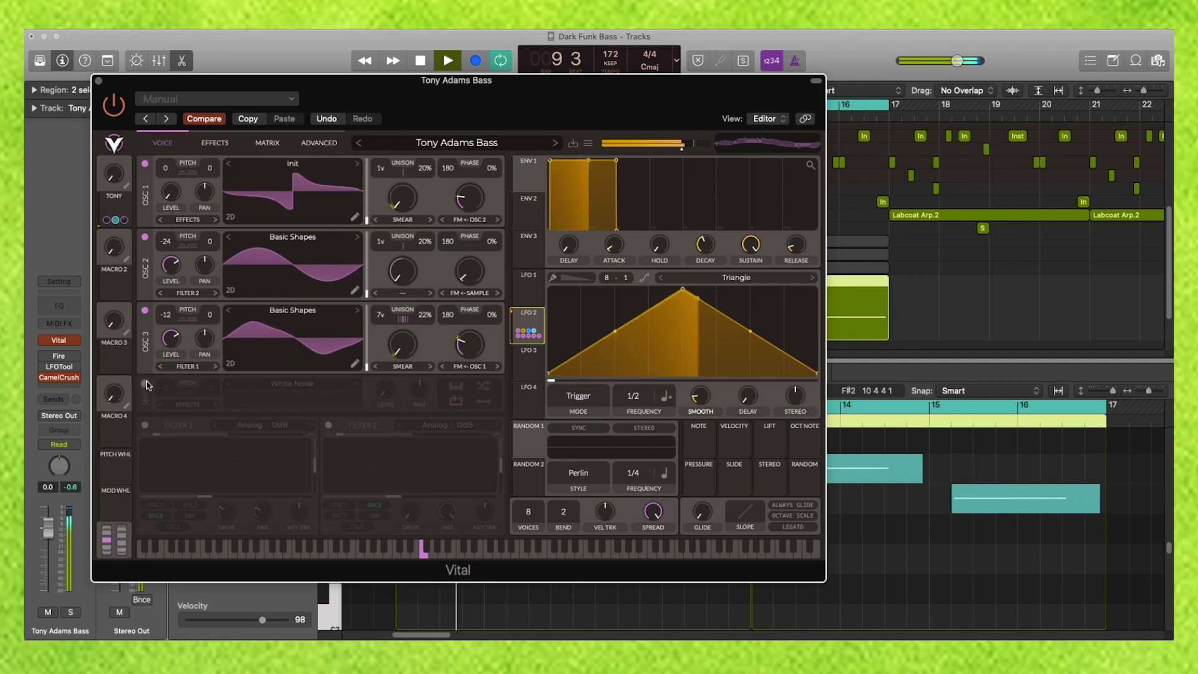
key("space")
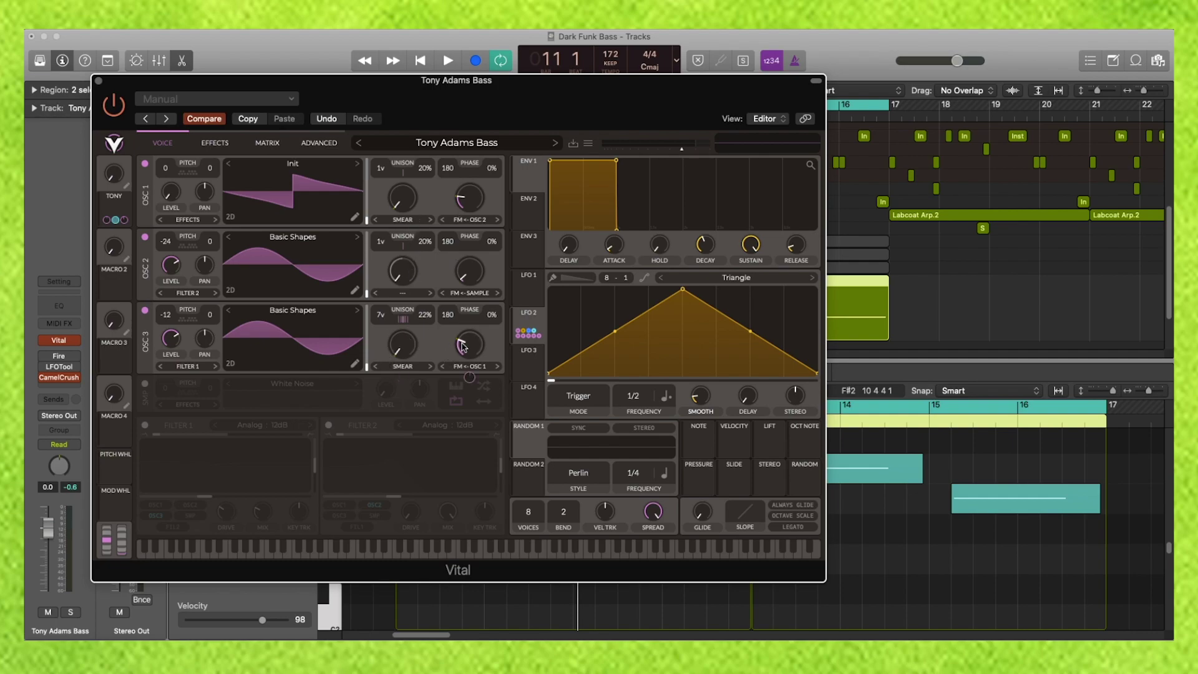
Check the tempo sync options of LFO 2's frequency and audition the bass with all three oscillators on.
mouse_move(476, 381)
left_click(665, 398)
left_click(681, 436)
key("space")
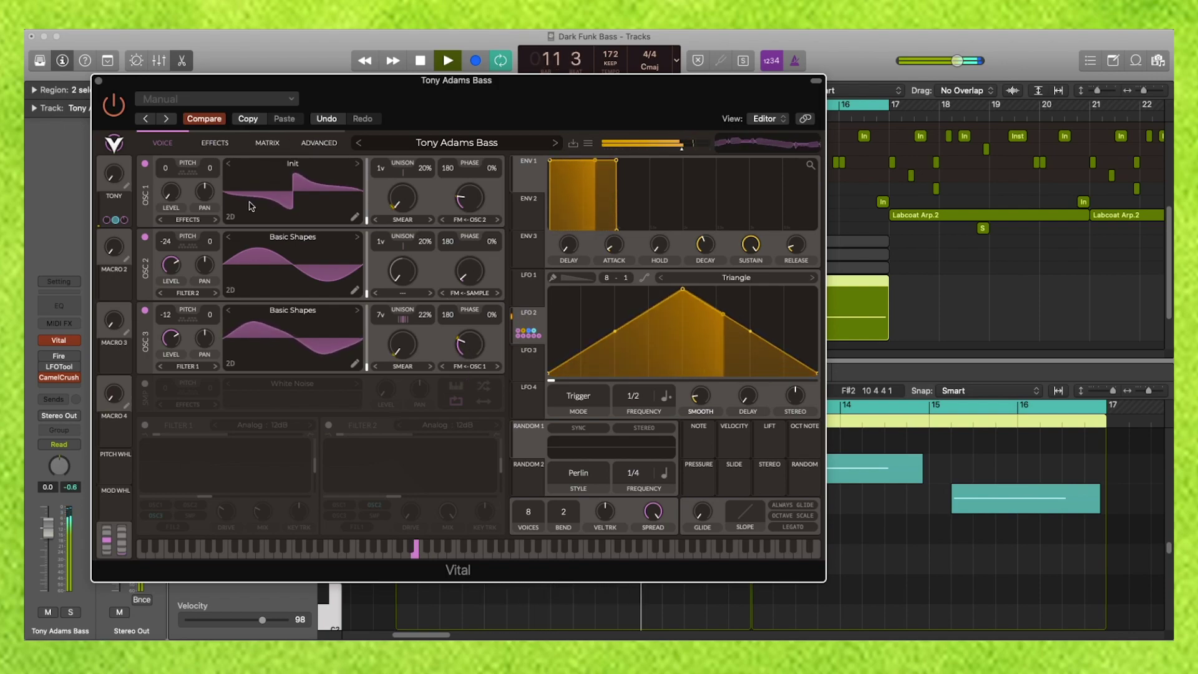
key("space")
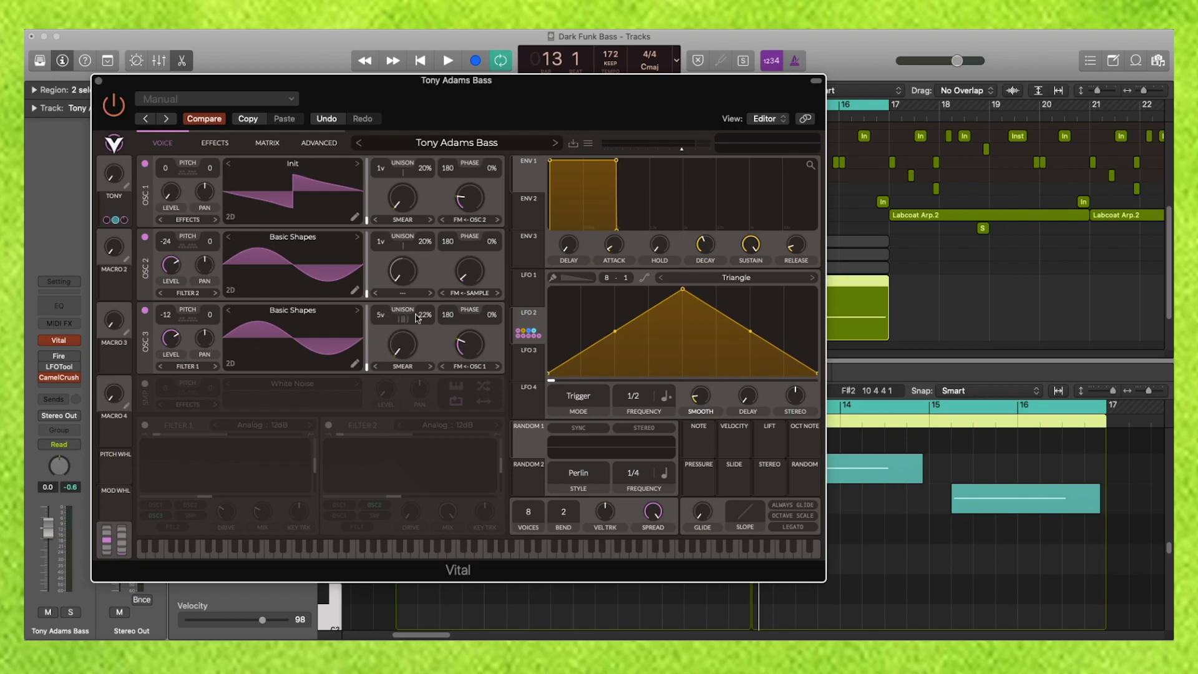
Audition oscillator 3 with 5 unison voices, set it to 7 voices, and play the bass again.
key("space")
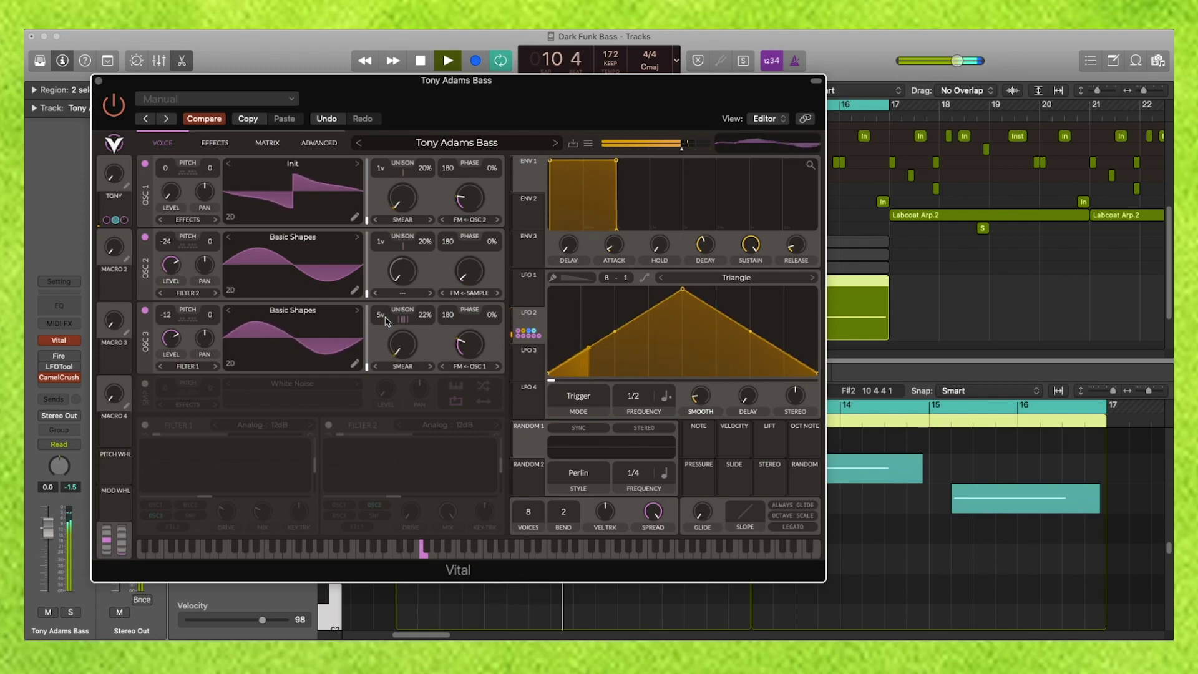
key("space")
left_click_drag(385, 321, 389, 318)
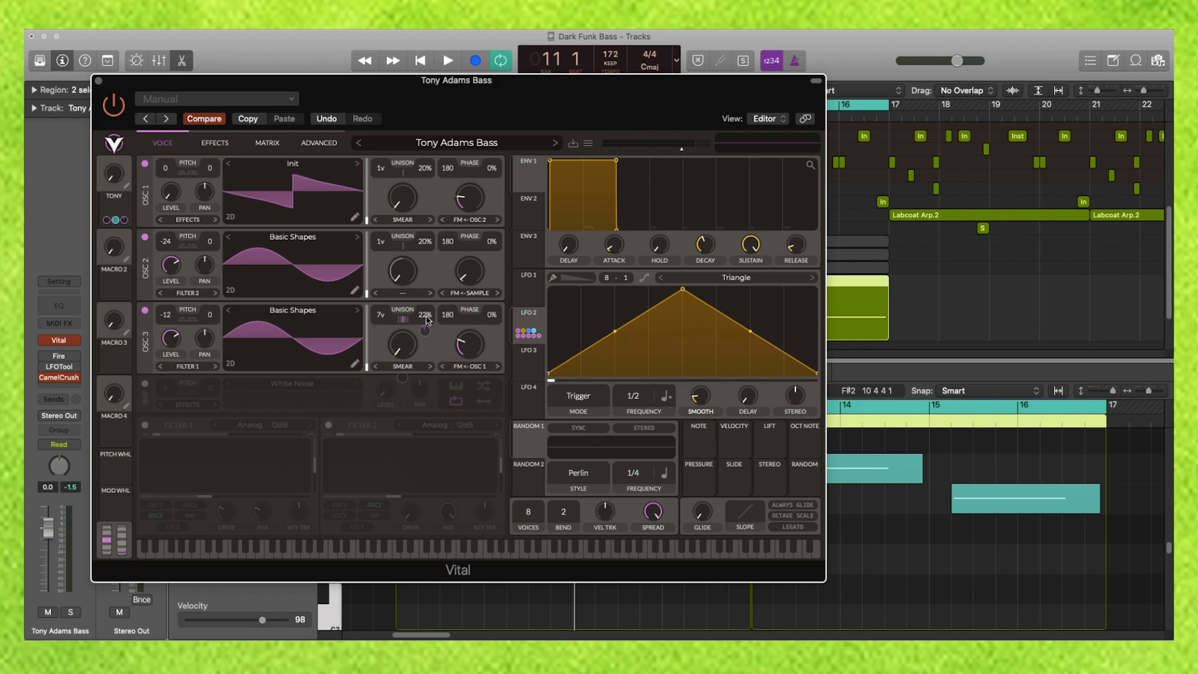
key("space")
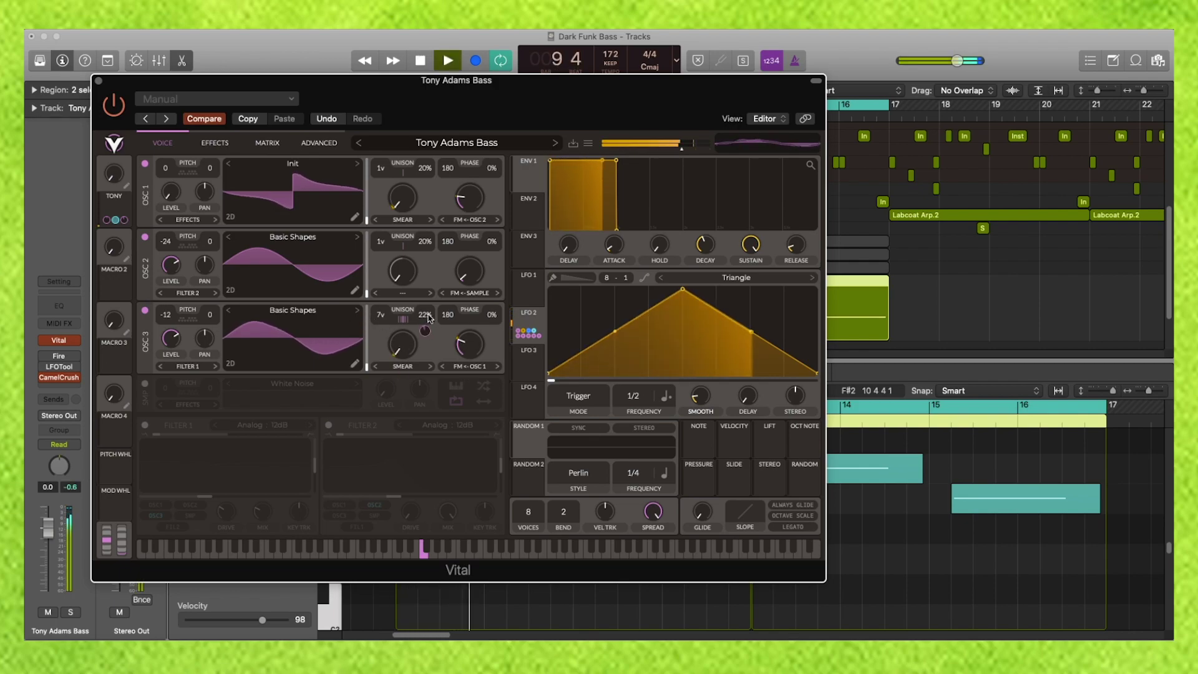
key("space")
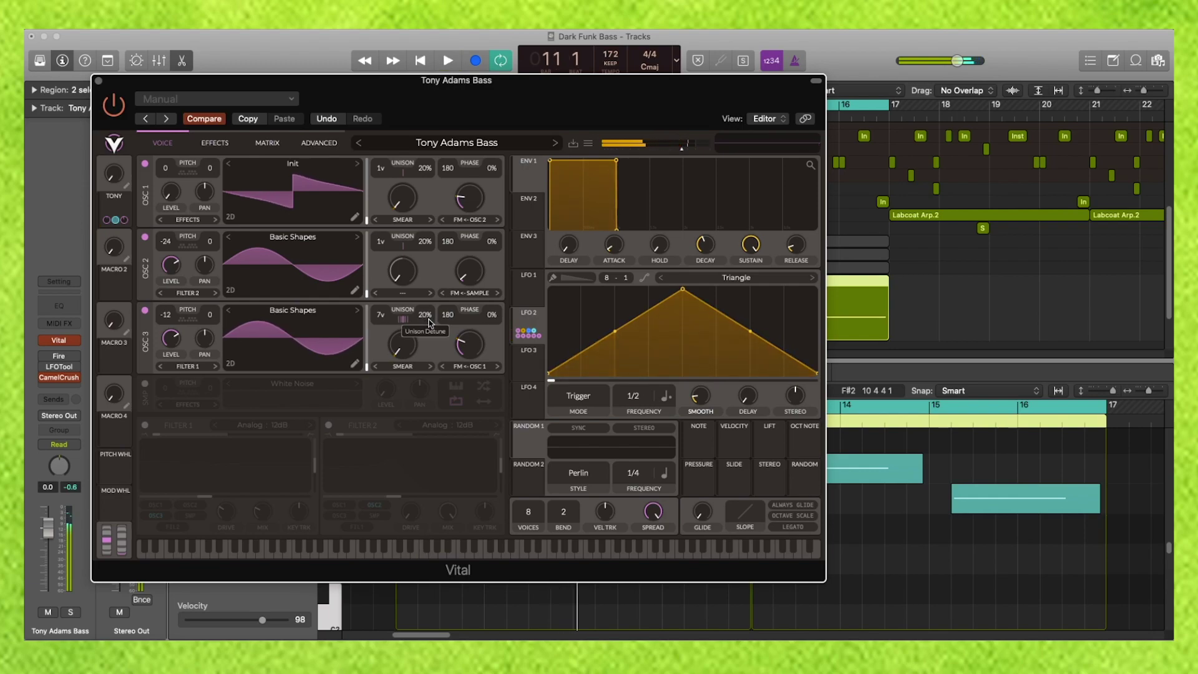
Compare oscillator 3's unison detune at about 15% and at 22% by playing the bass with each setting.
left_click_drag(428, 318, 429, 329)
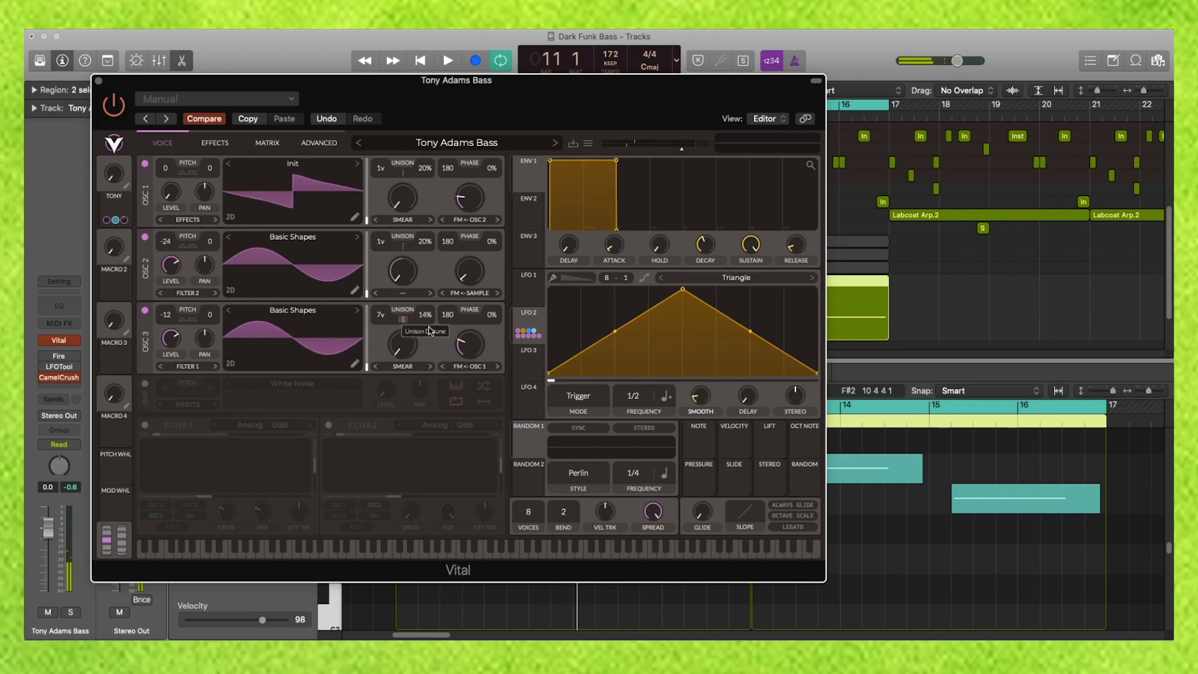
key("space")
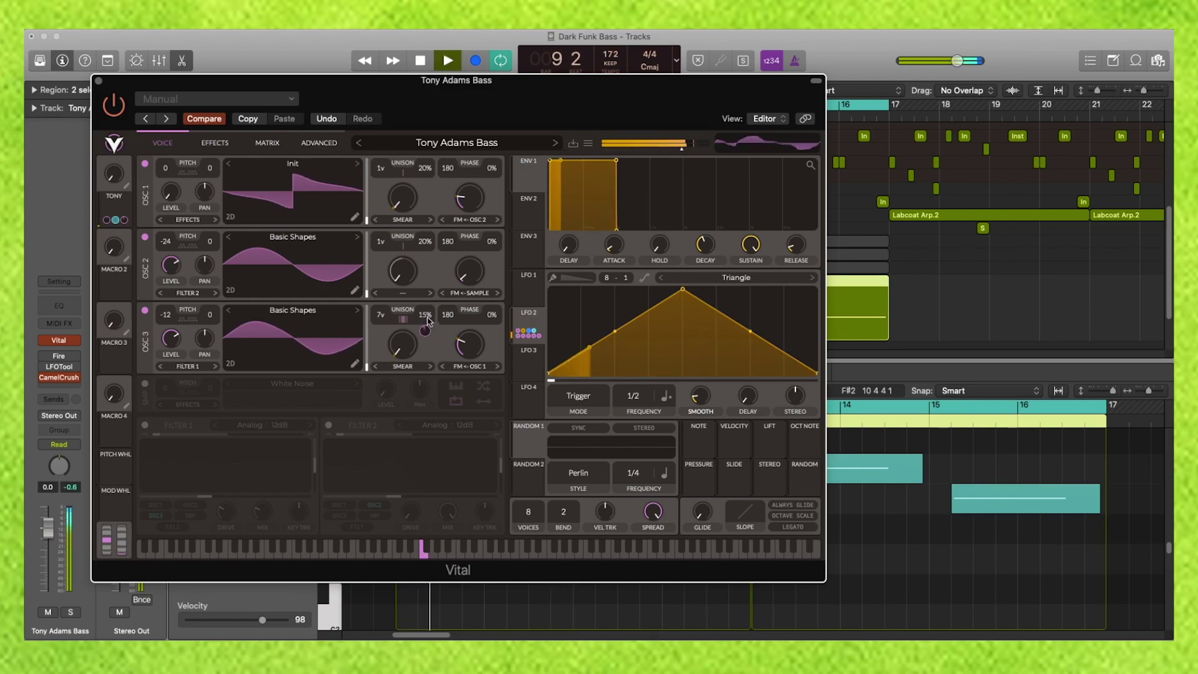
key("space")
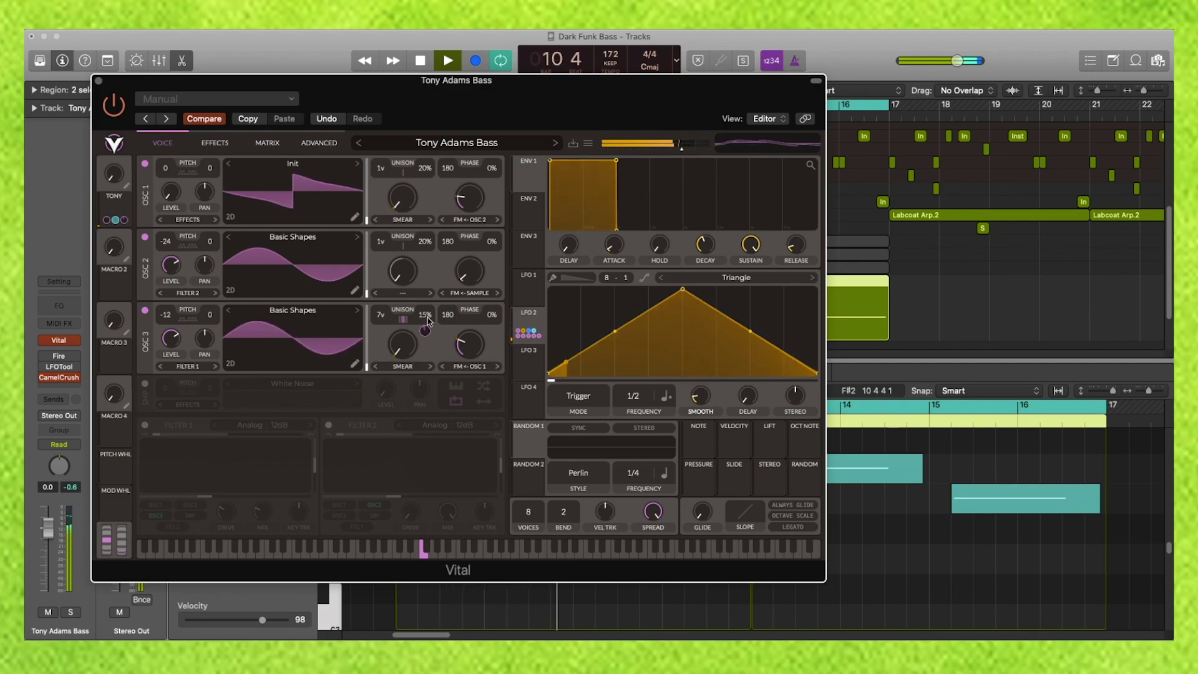
left_click_drag(428, 319, 430, 310)
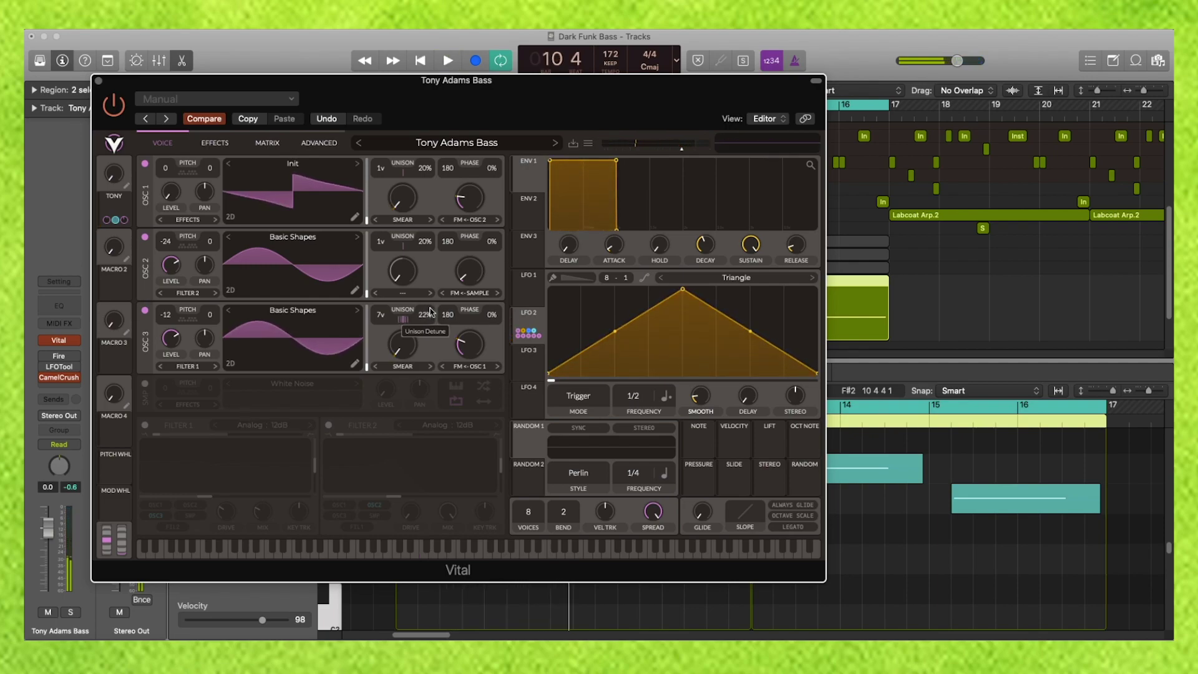
key("space")
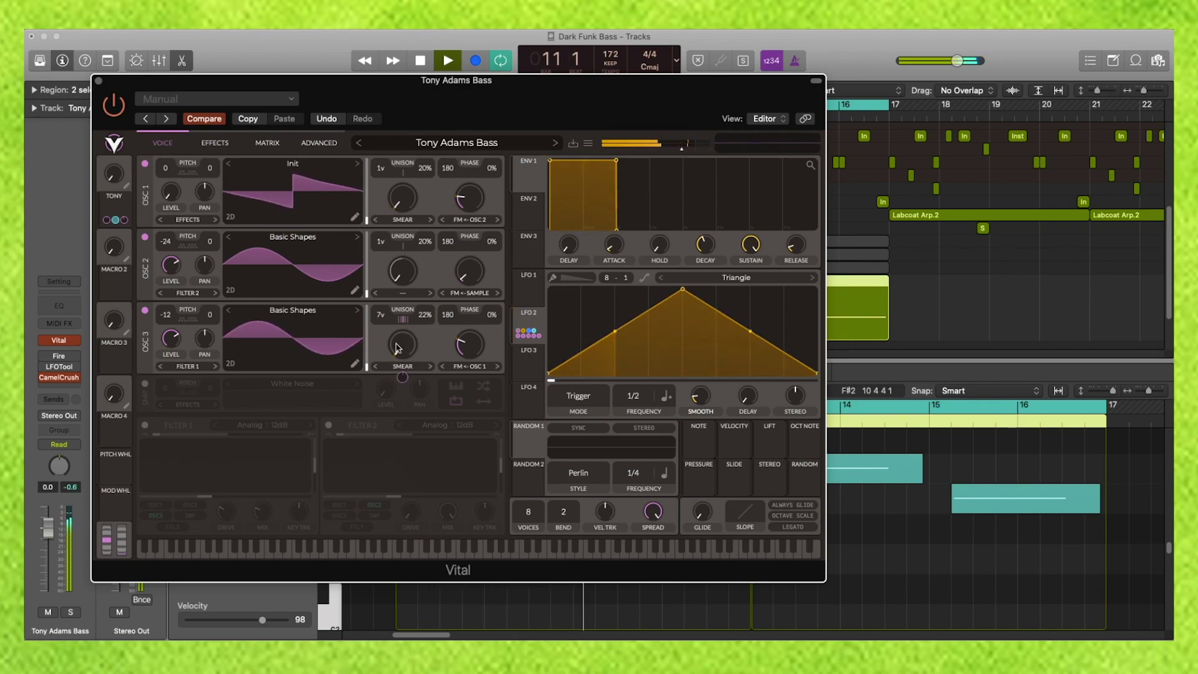
key("space")
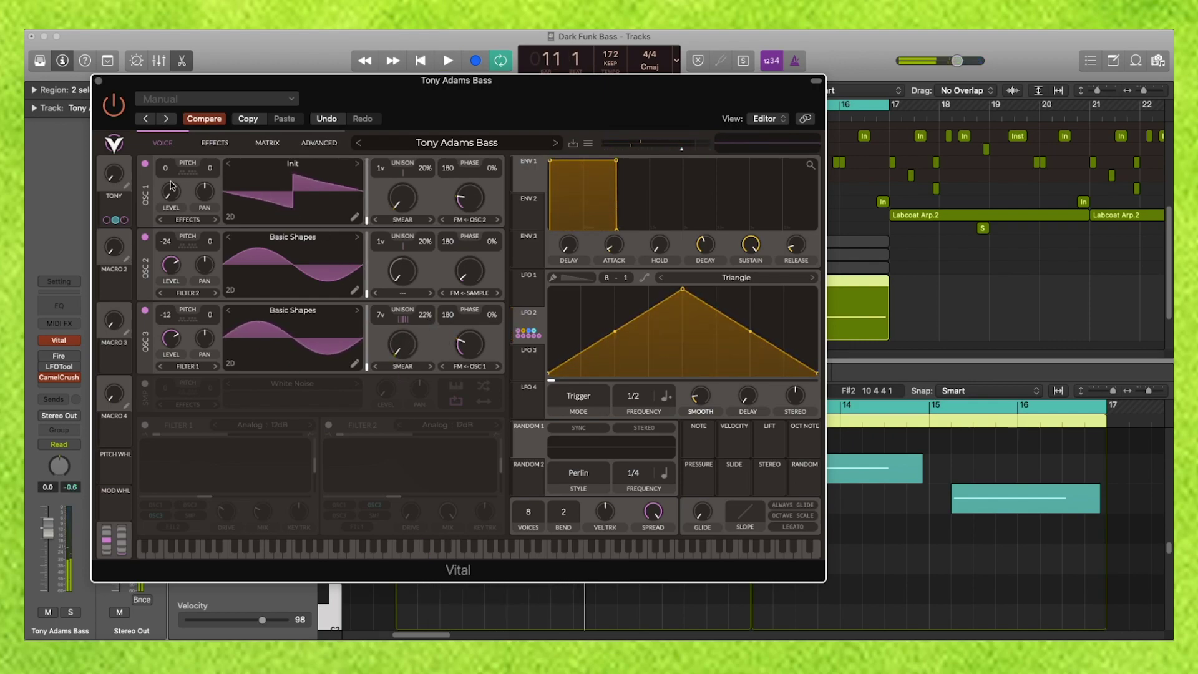
Enable the white noise sample source and play the bass to hear it with oscillator 2's FM from the sample.
left_click(147, 383)
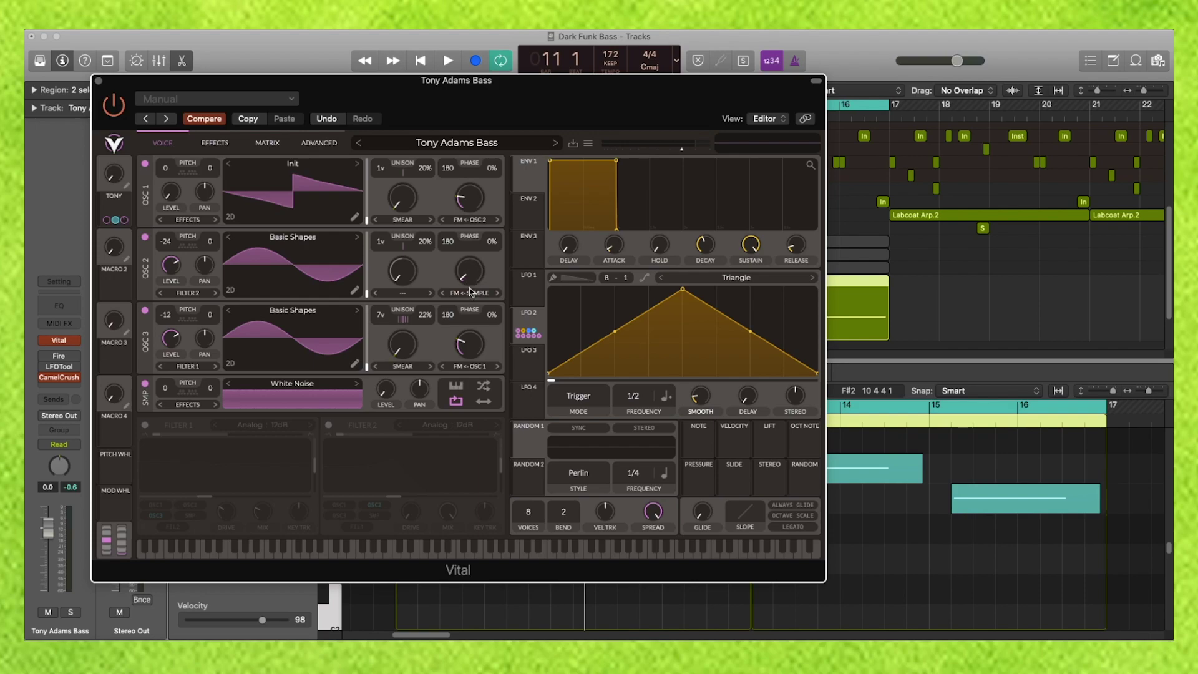
key("space")
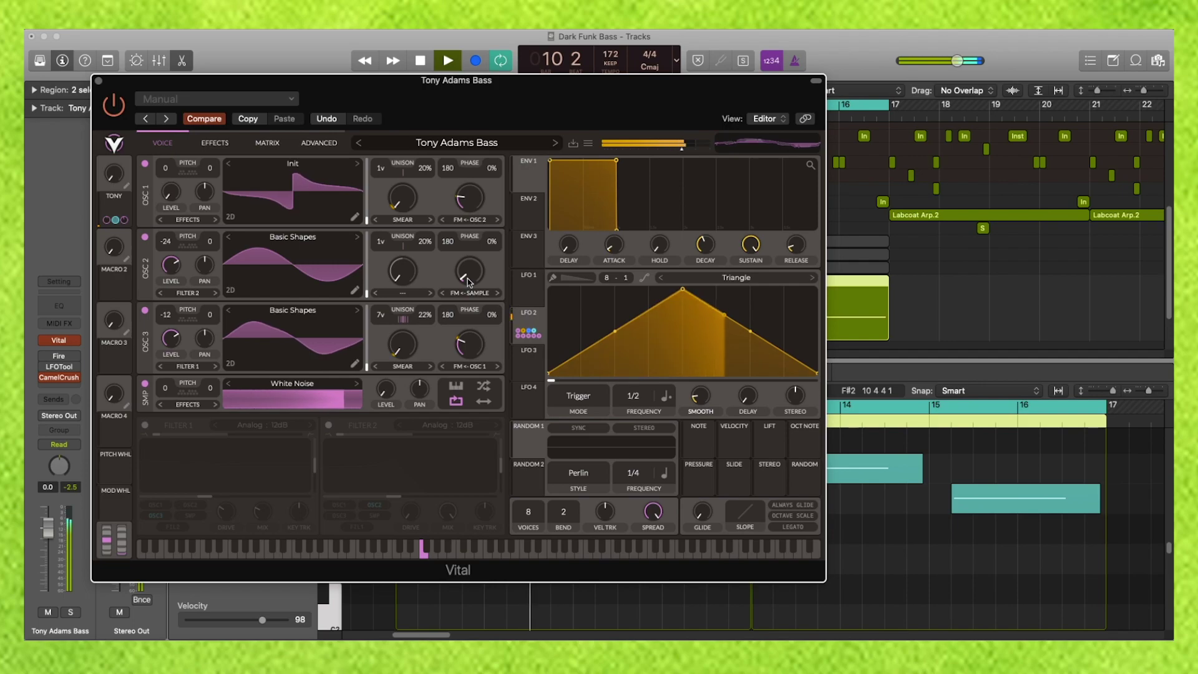
key("space")
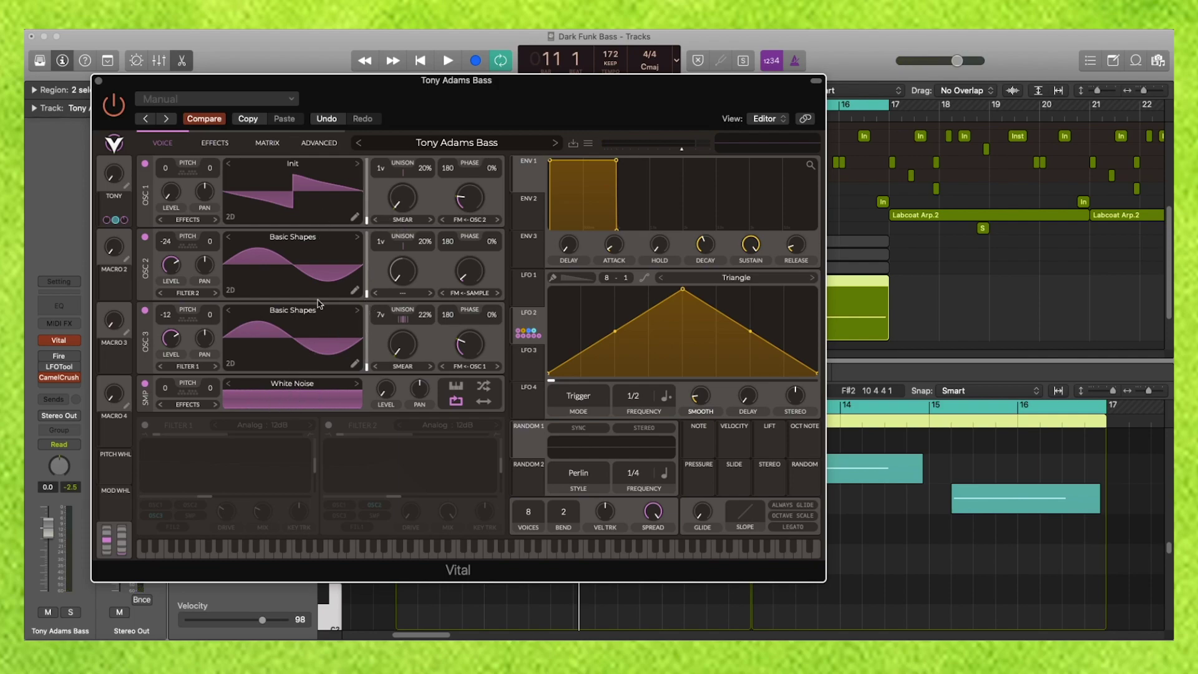
key("space")
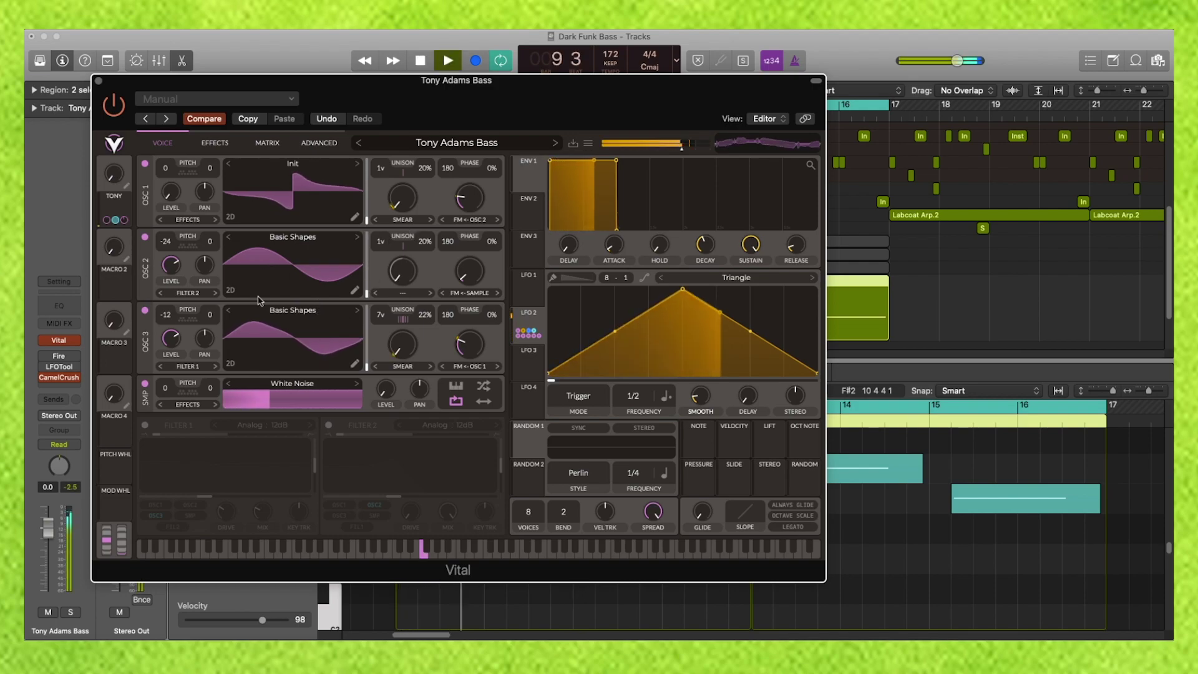
key("space")
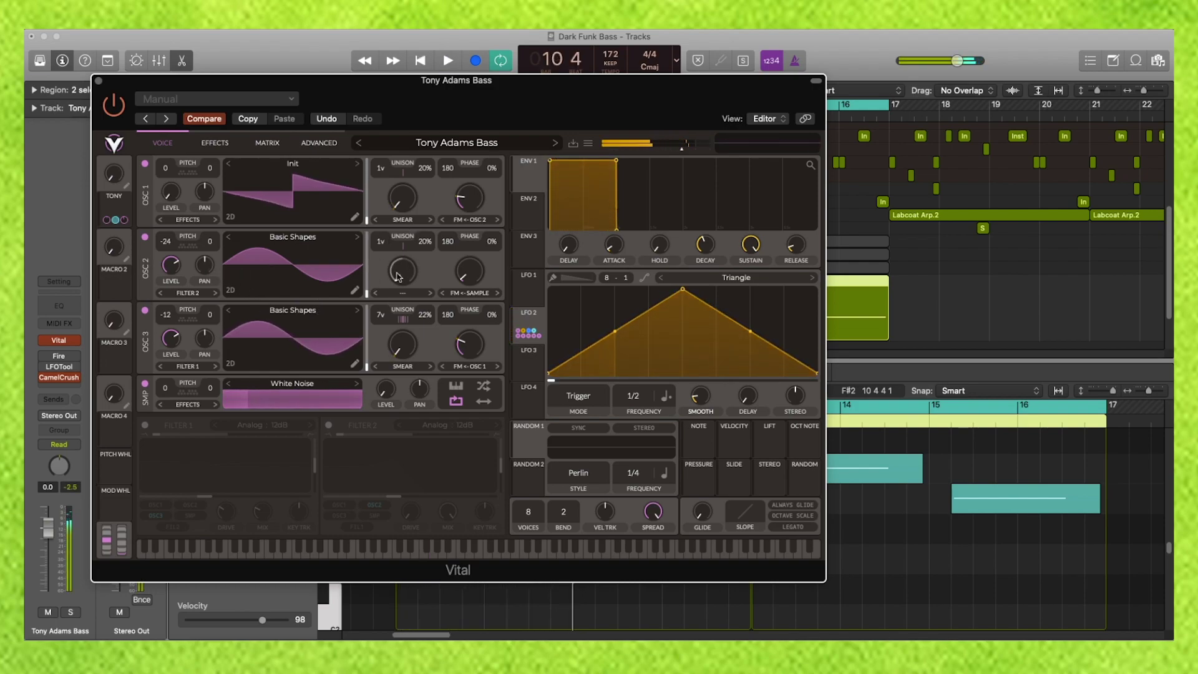
Enable filter 1 with its Analog 12dB model and play the bass through it.
left_click(146, 425)
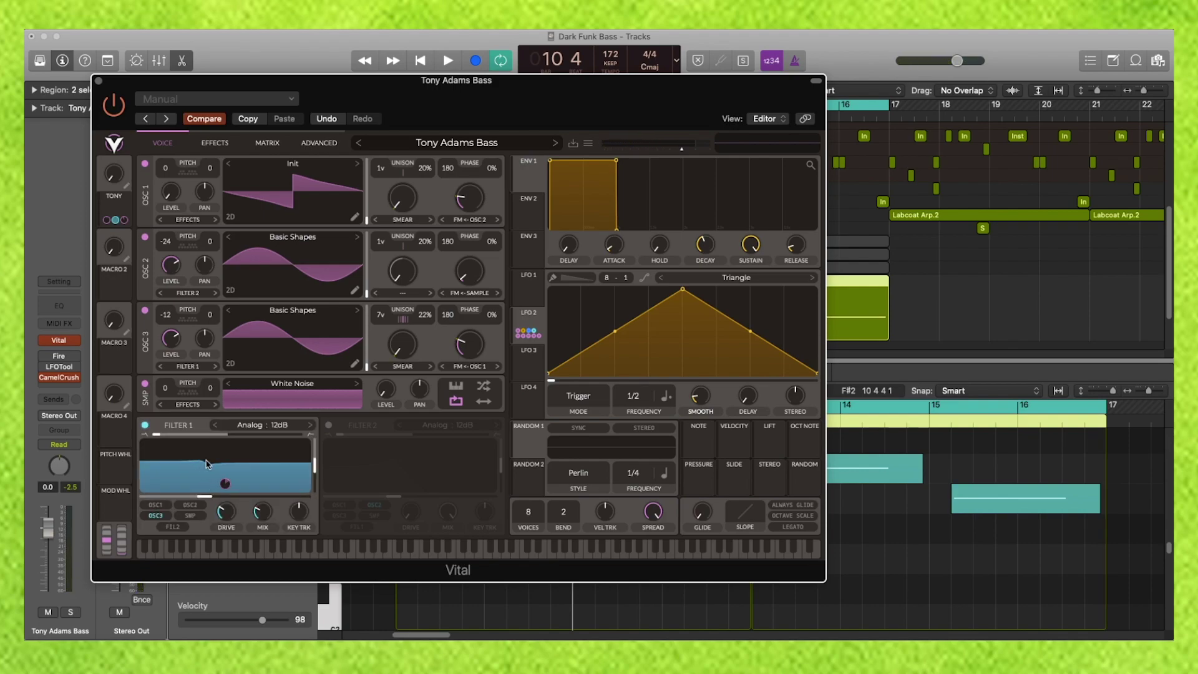
left_click_drag(203, 459, 201, 470)
key("space")
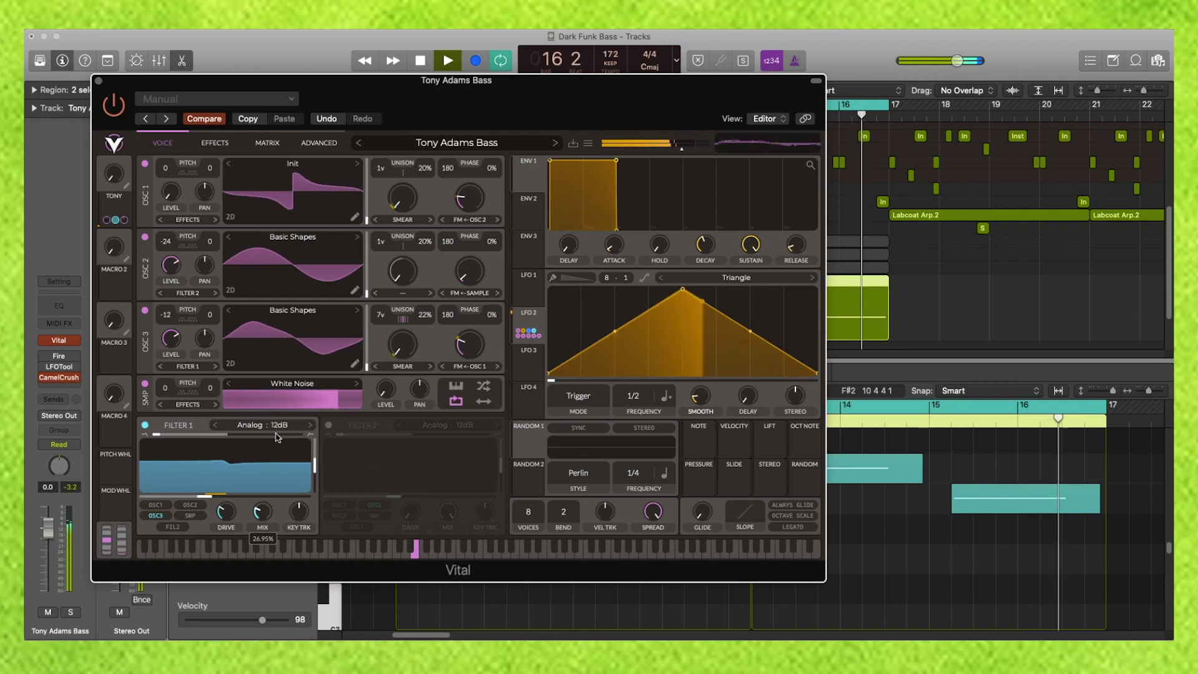
key("space")
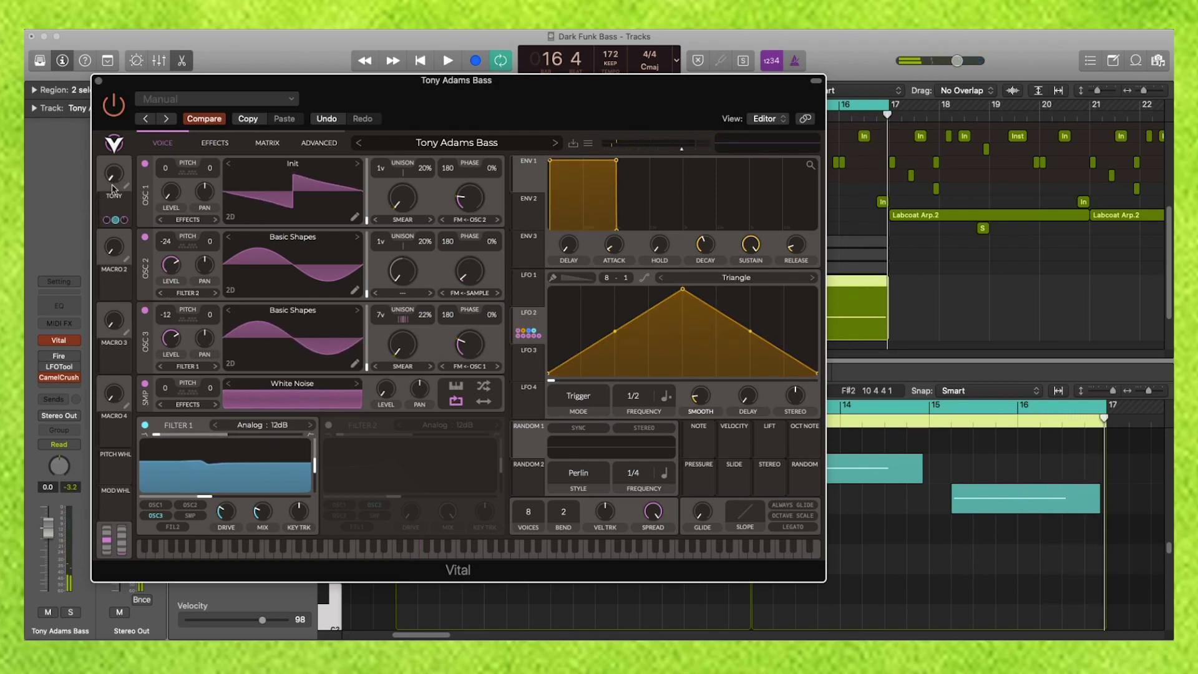
Inspect the Tony macro's modulation targets, raise the macro to 1.000 while playing the bass, and return it to zero.
mouse_move(118, 221)
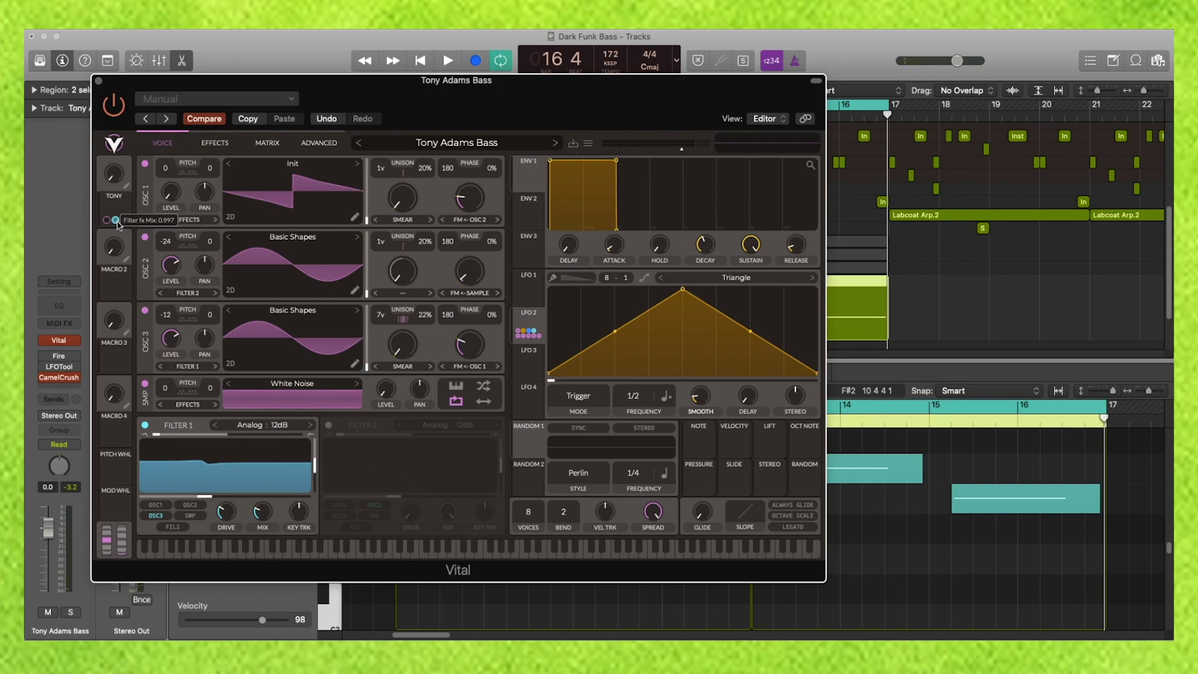
left_click_drag(115, 182, 109, 65)
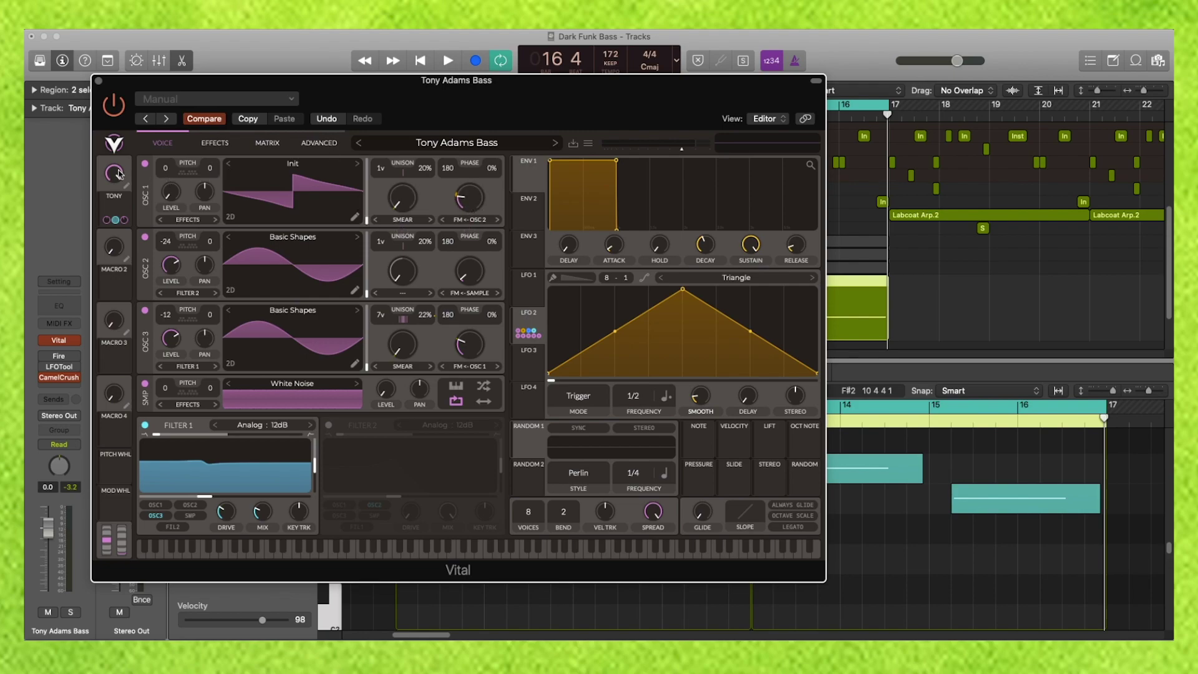
left_click_drag(136, 167, 427, 329)
key("space")
left_click_drag(113, 188, 113, 138)
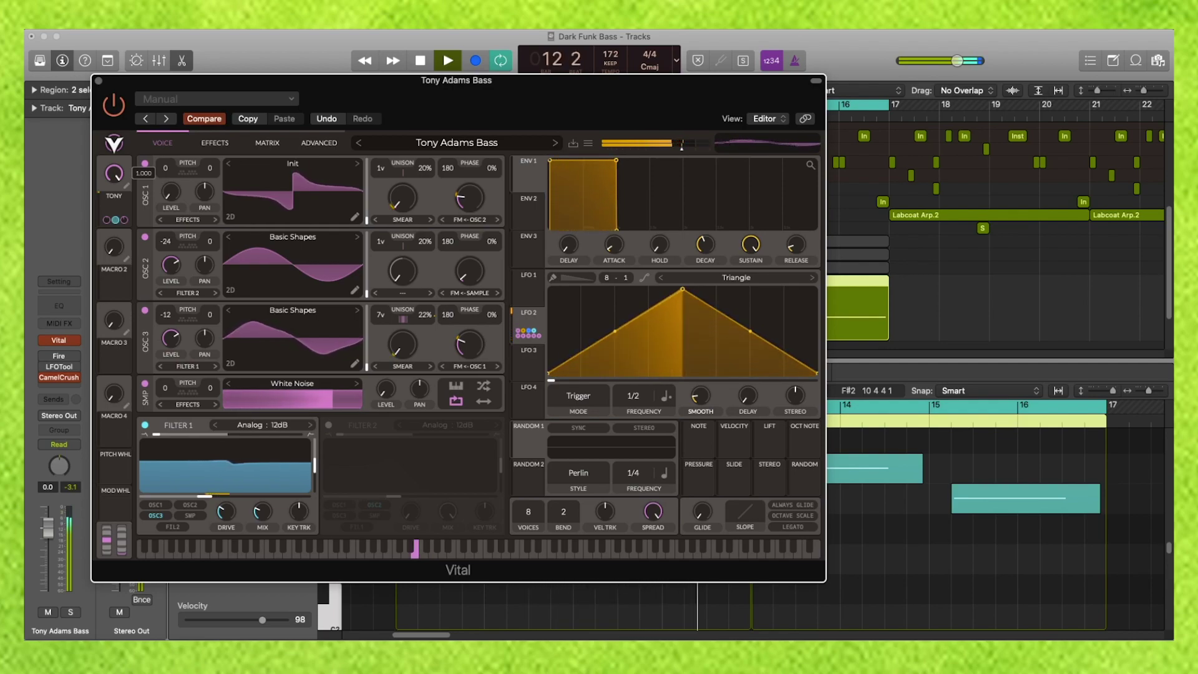
left_click_drag(113, 173, 114, 250)
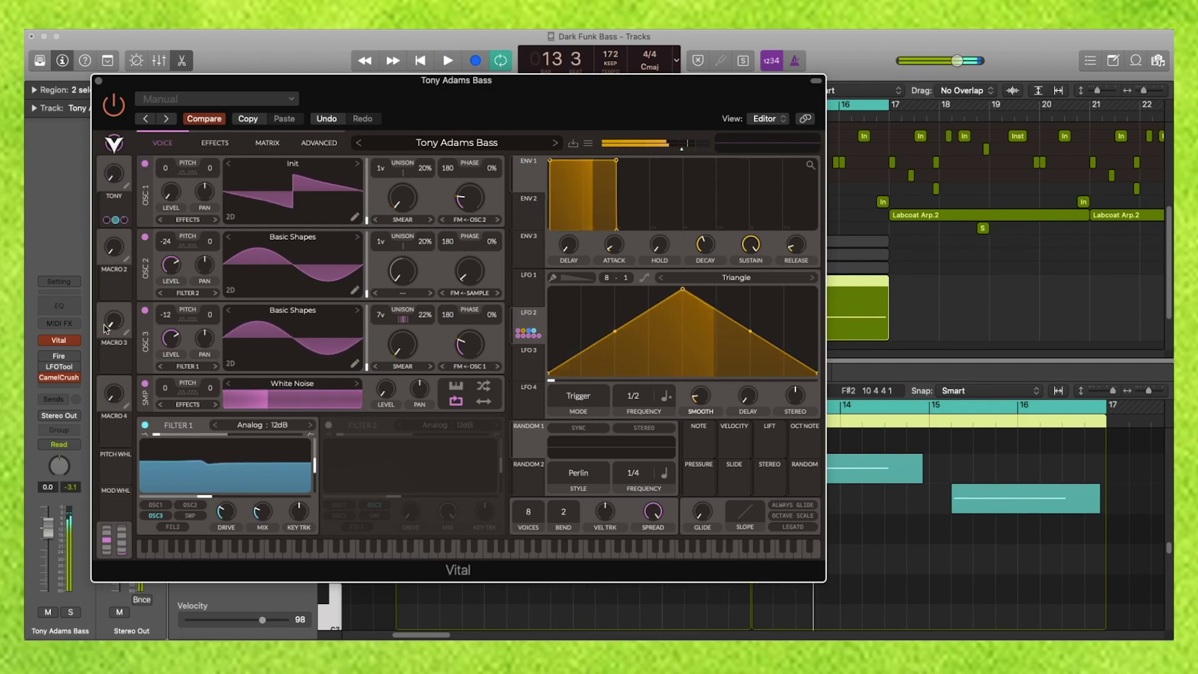
key("space")
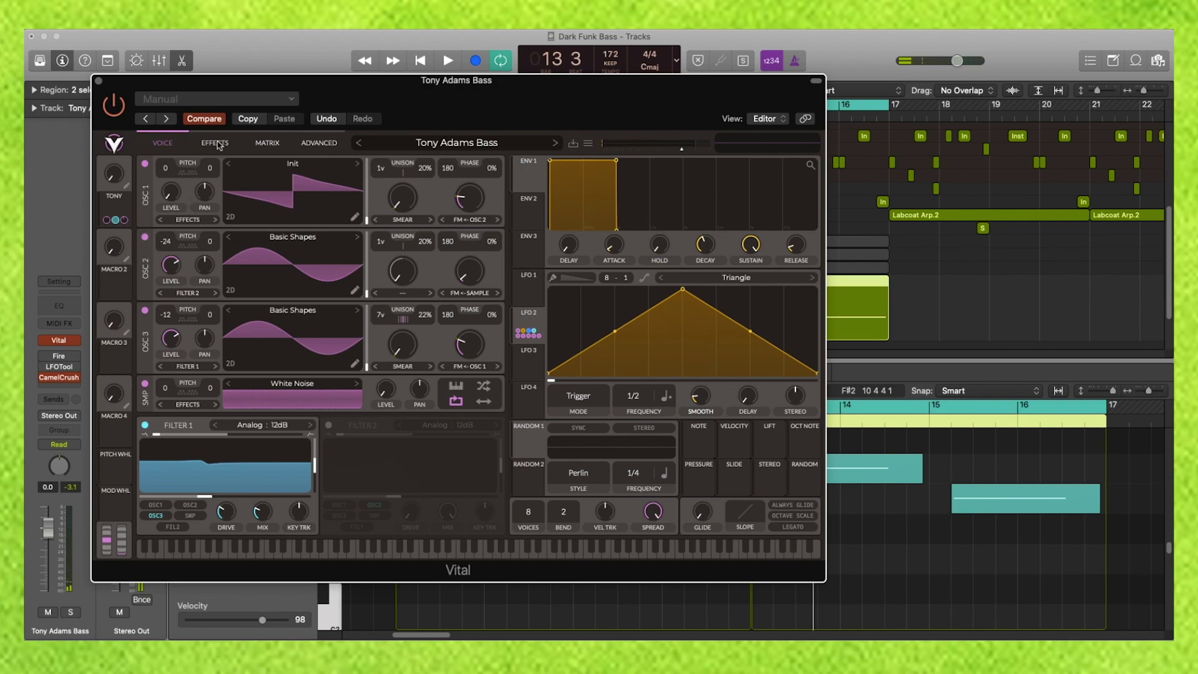
Sweep the Tony macro up to 1.000 once more during playback and bring it back down to zero.
mouse_move(120, 177)
left_click_drag(109, 219, 110, 81)
key("space")
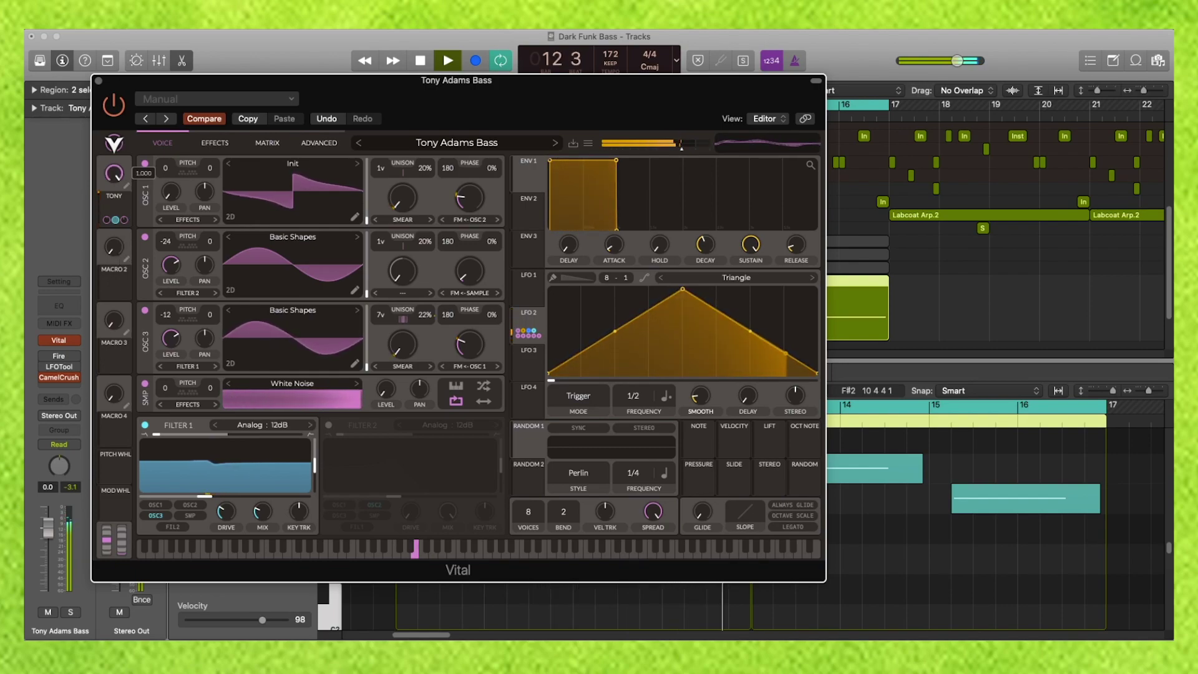
key("space")
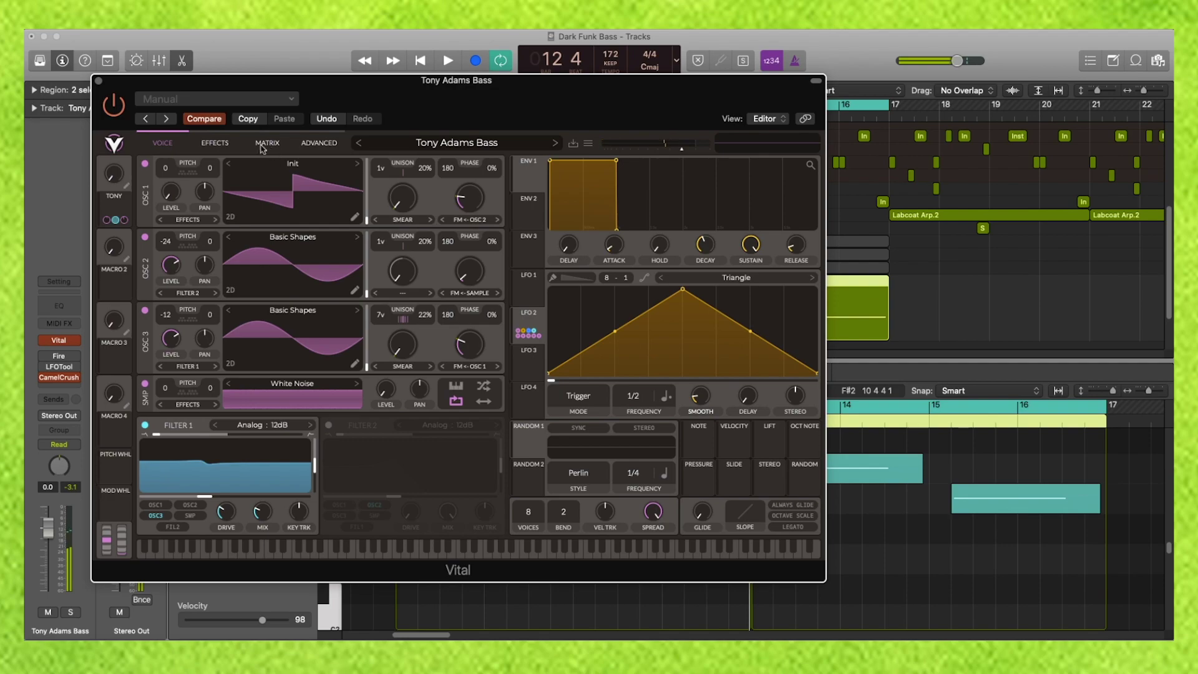
Enable the chorus in the effects chain and audition the bass through it.
left_click(210, 145)
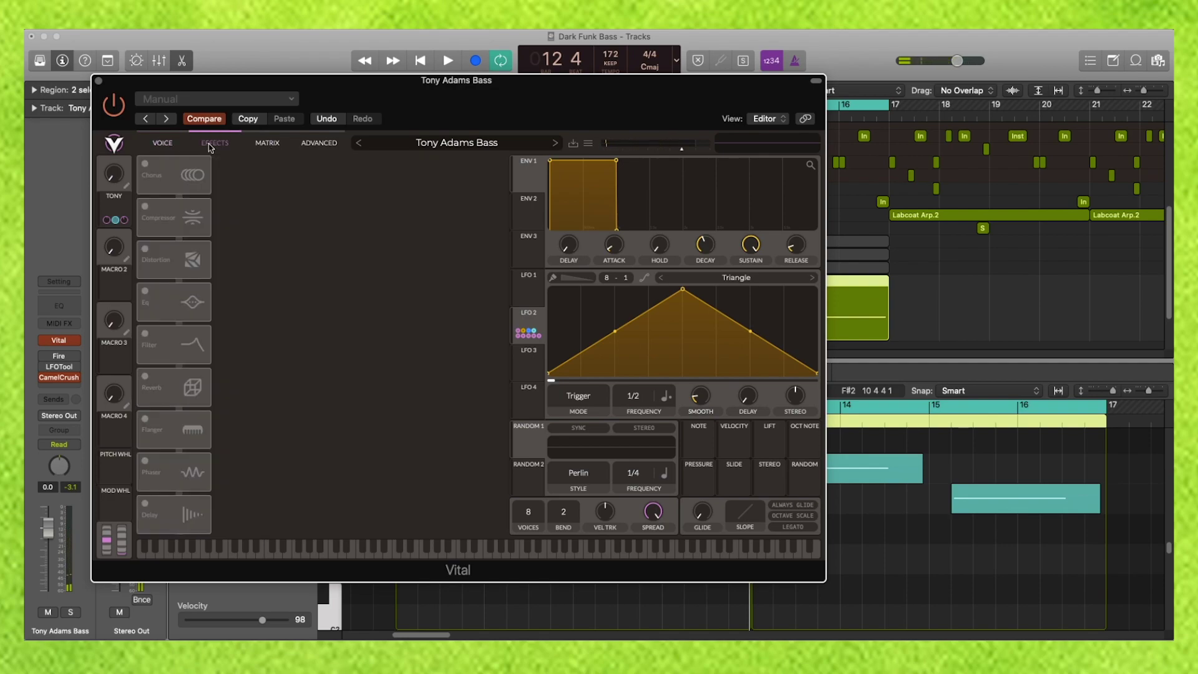
left_click(145, 165)
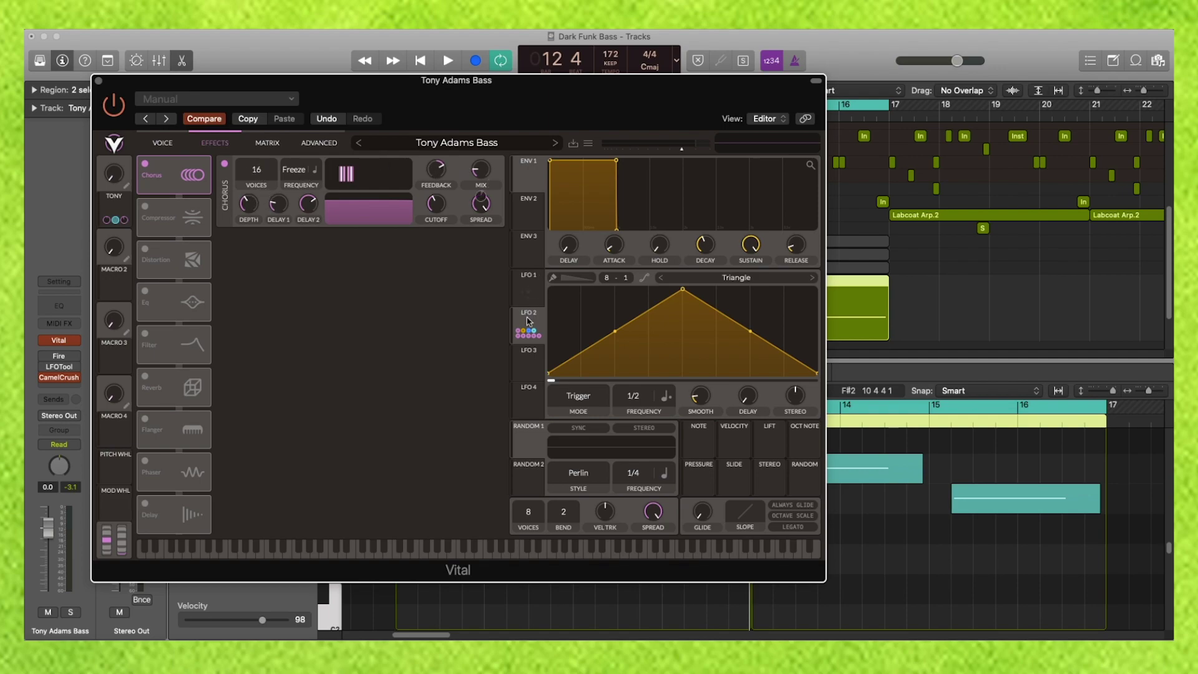
left_click_drag(528, 333, 279, 231)
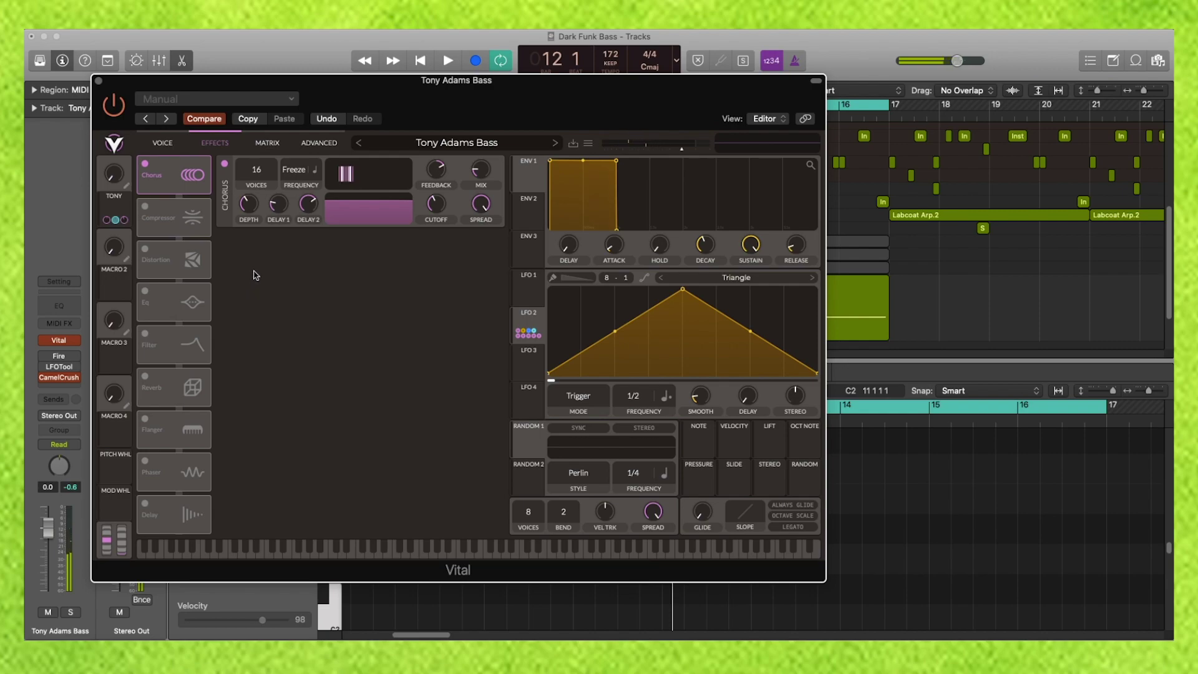
key("space")
mouse_move(254, 209)
left_mouse_down()
mouse_move(257, 169)
mouse_move(253, 213)
left_mouse_up()
key("space")
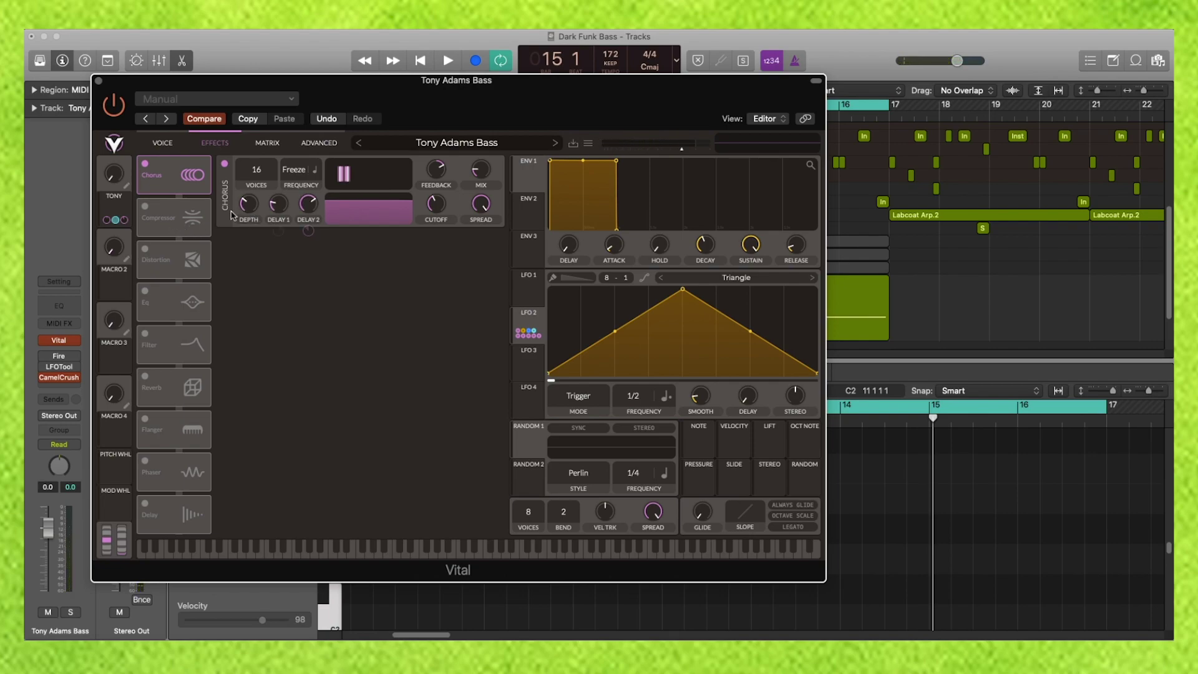
Enable the multiband compressor effect and play the bass to hear it.
left_click(147, 208)
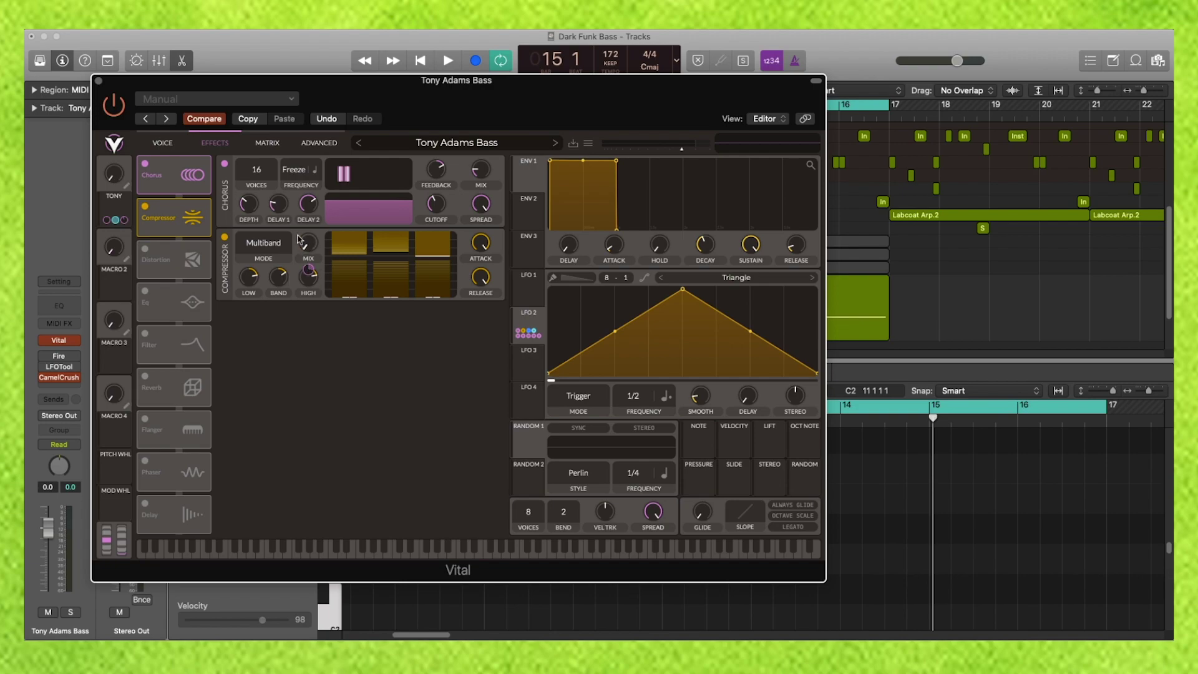
key("space")
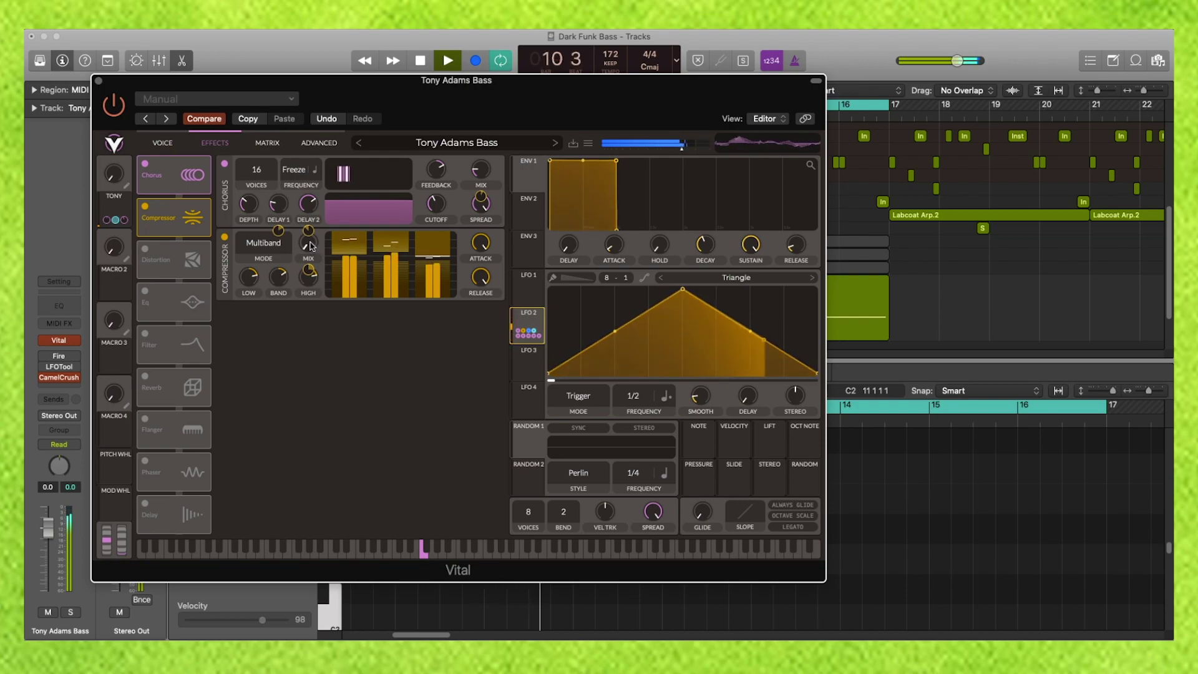
key("space")
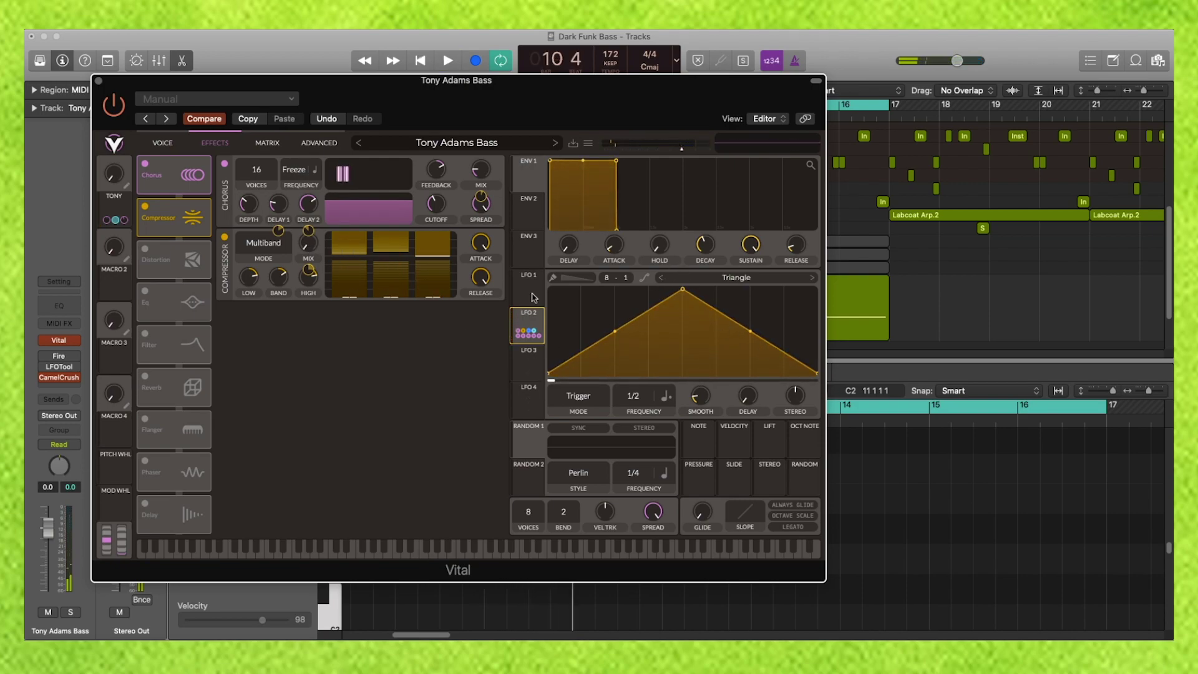
Enable the Sine Fold distortion effect and play the bass with it.
left_click(168, 260)
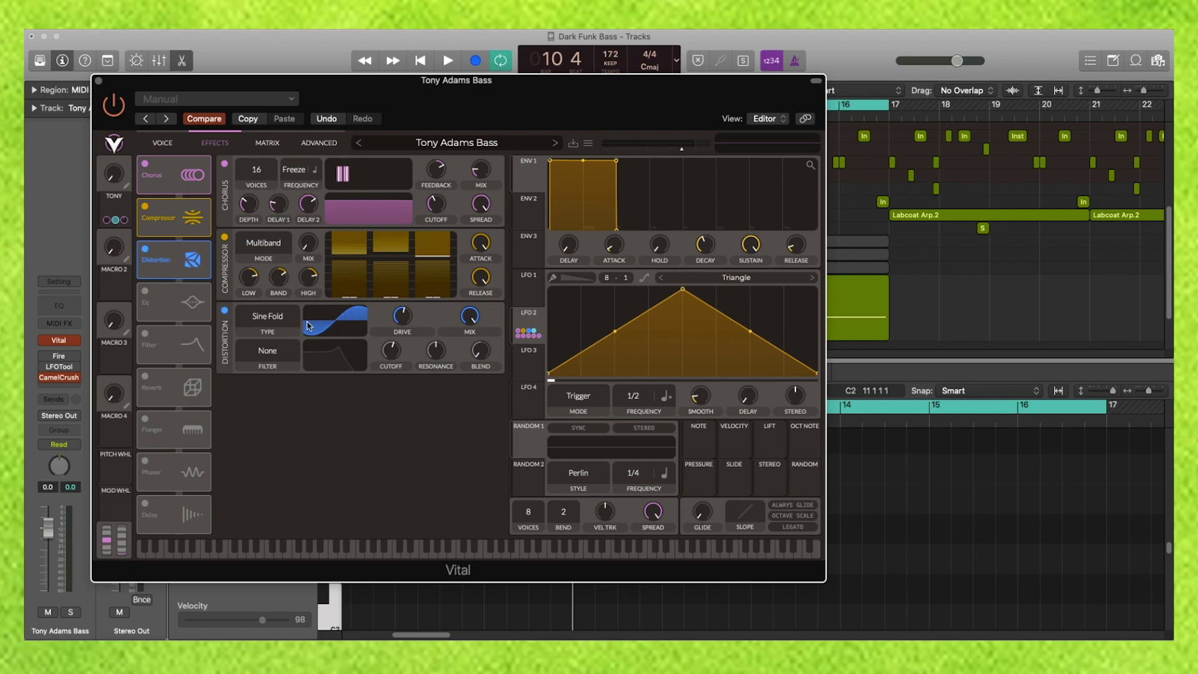
key("space")
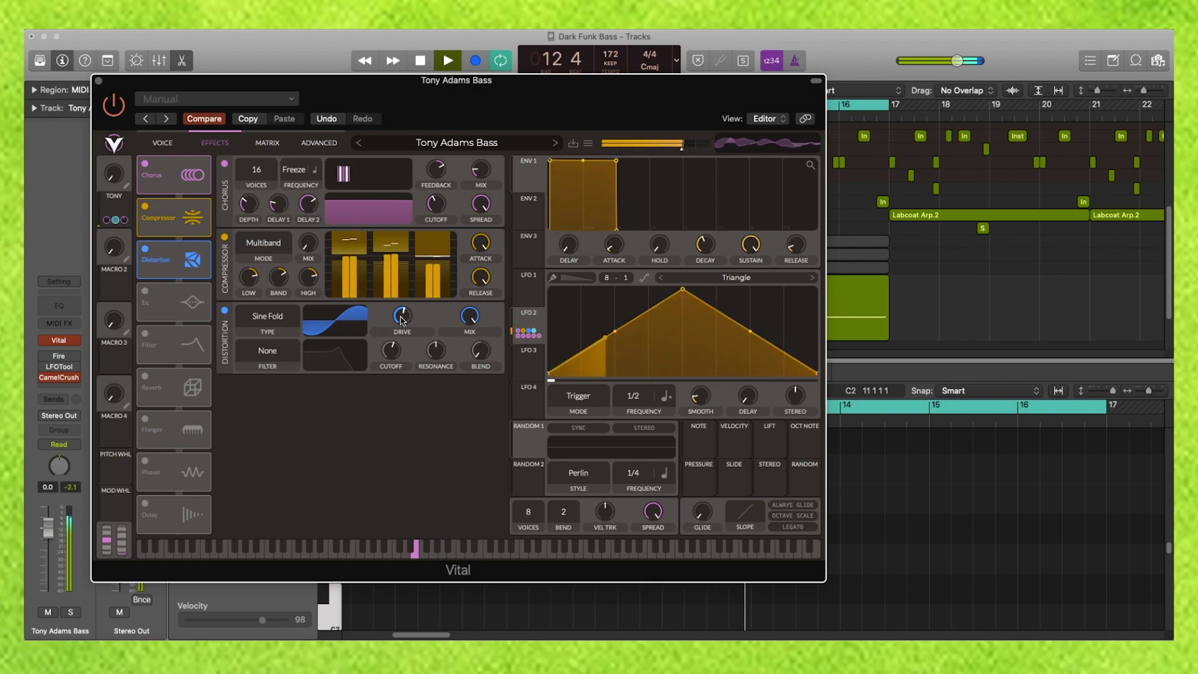
key("space")
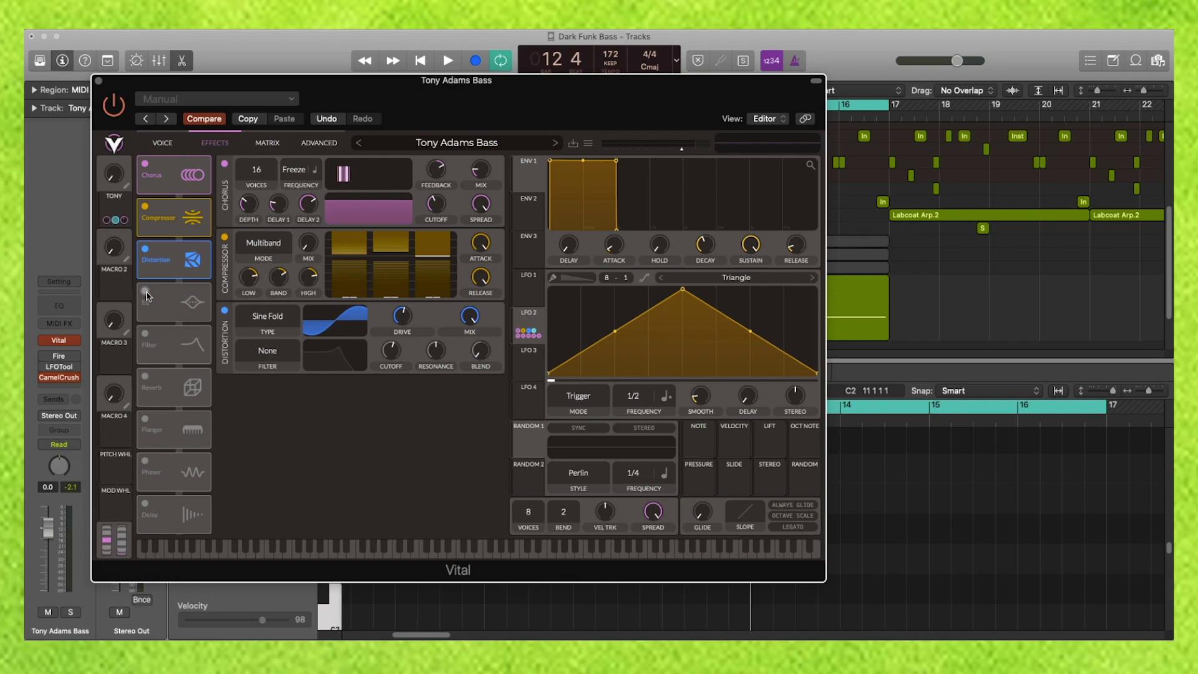
Enable the EQ in the effects chain and play the bass through it.
left_click(183, 146)
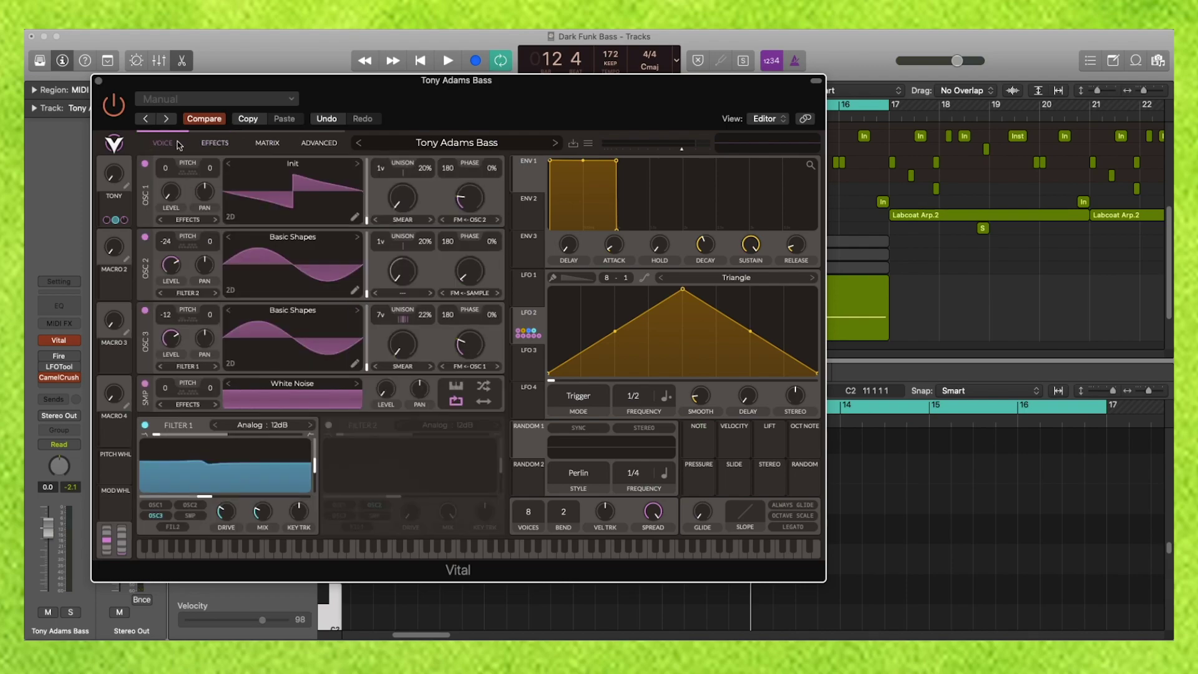
left_click(202, 146)
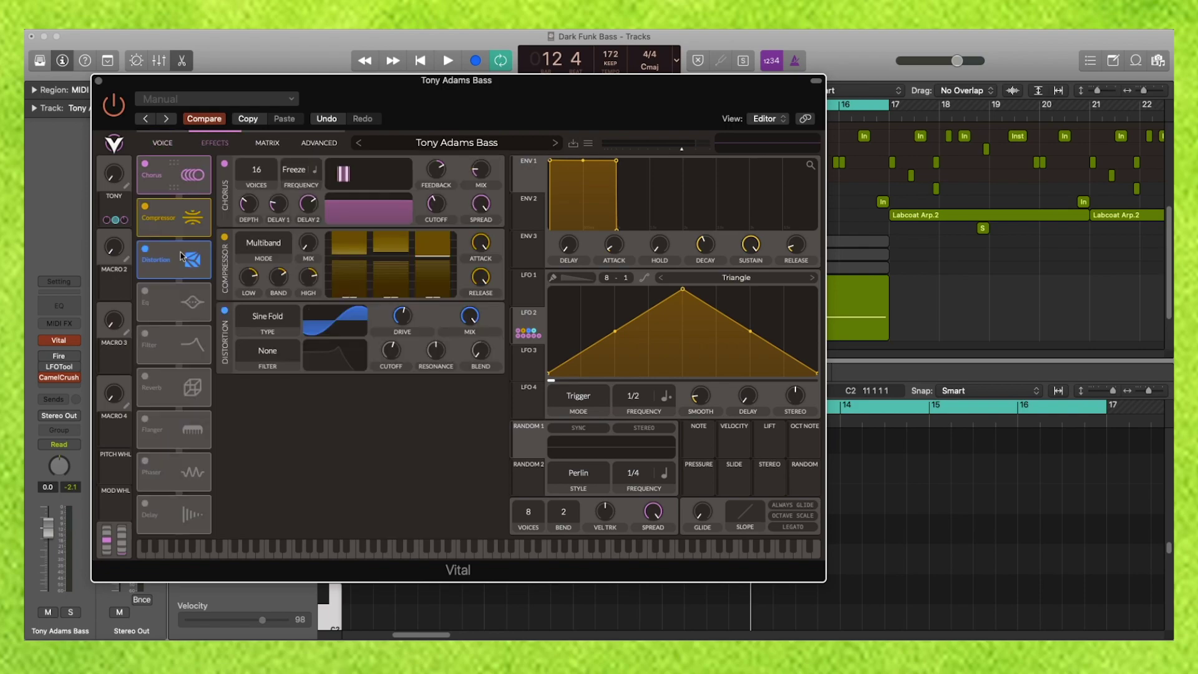
left_click(145, 291)
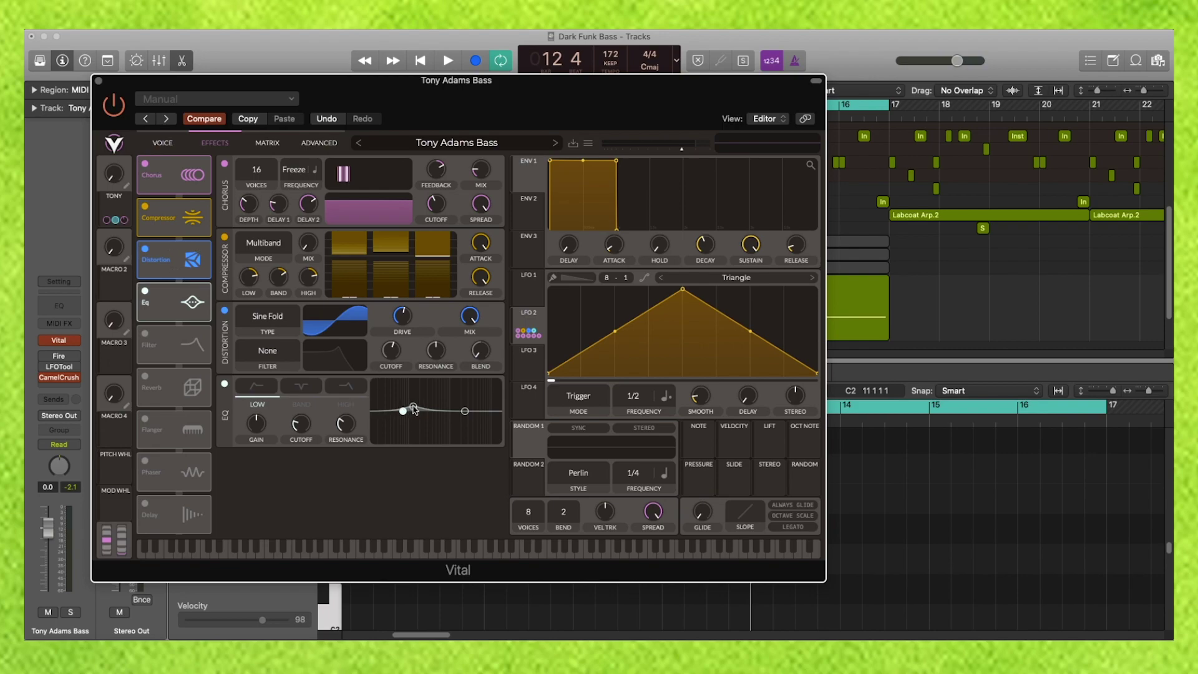
key("space")
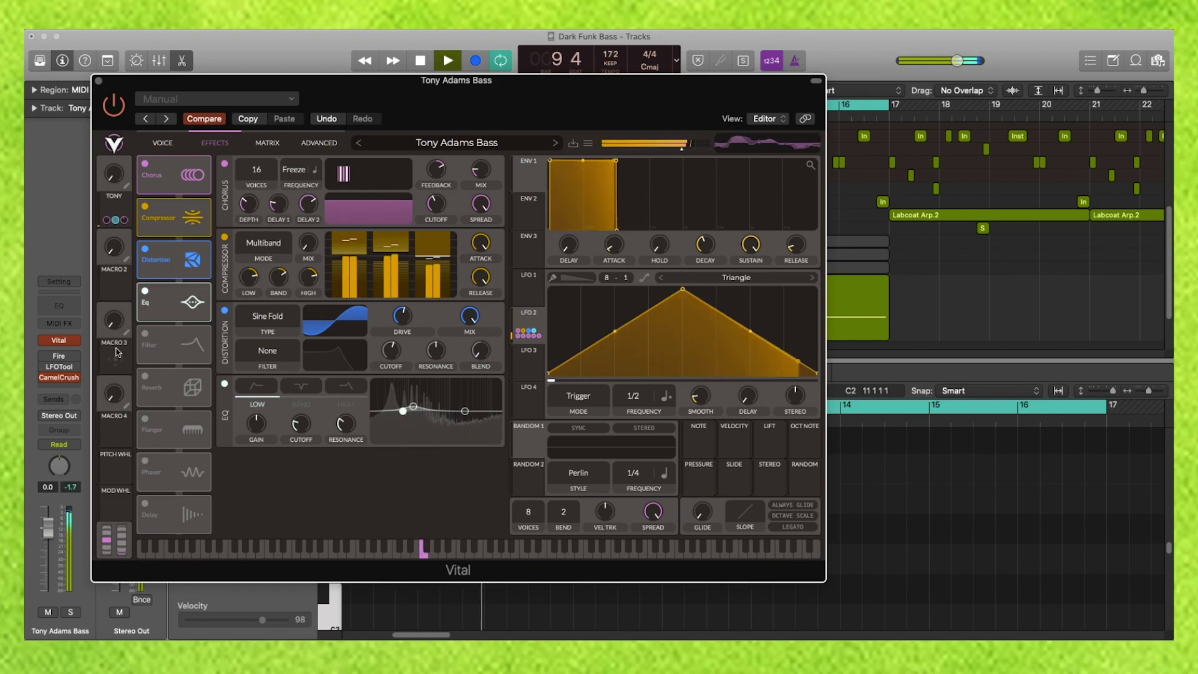
key("space")
Enable the Phaser : Positive filter effect and sweep the Tony macro near maximum and back to zero during playback.
left_click(144, 335)
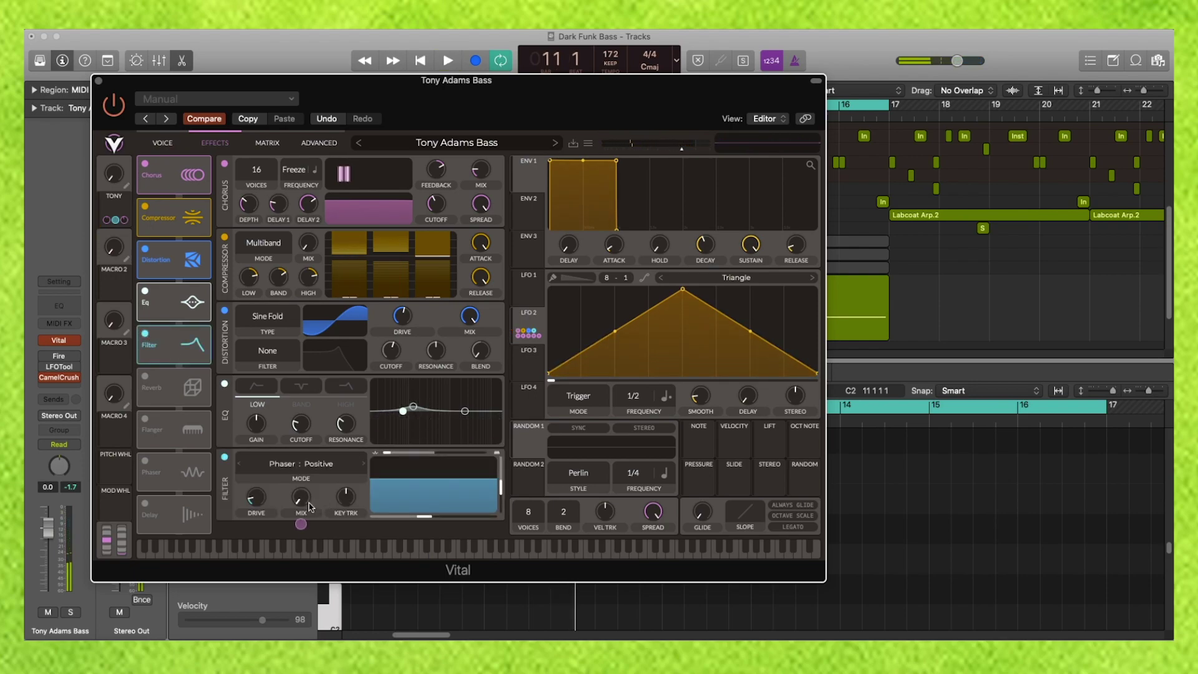
mouse_move(304, 523)
left_click_drag(120, 186, 113, 81)
key("space")
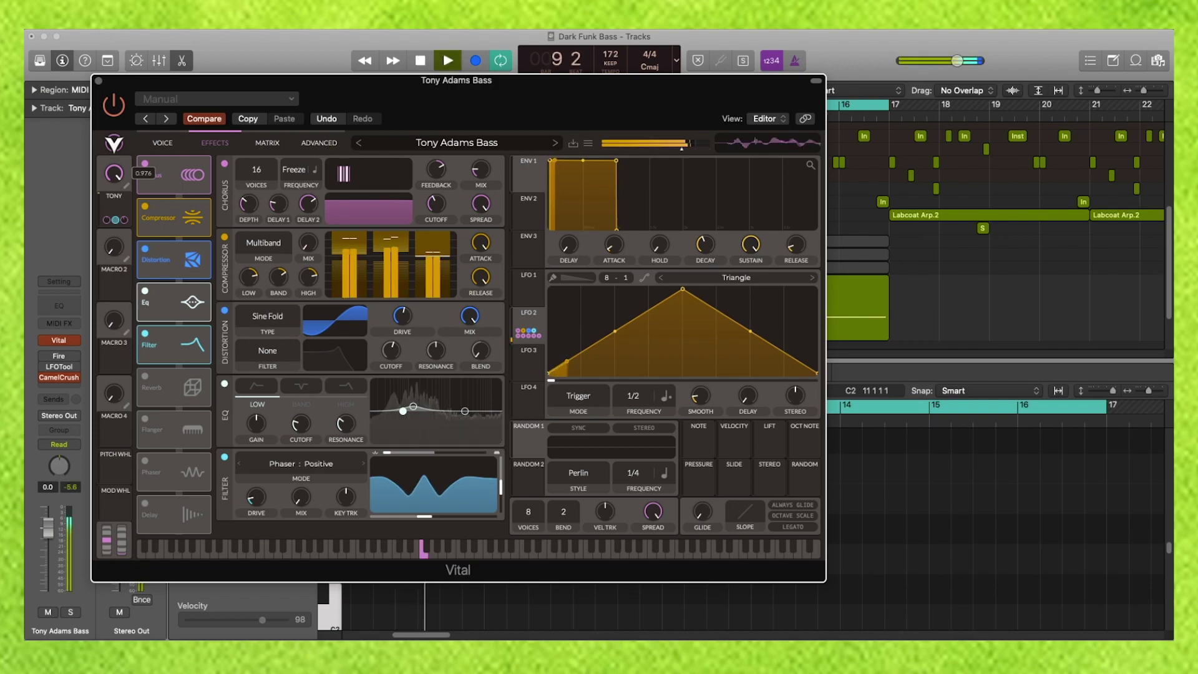
mouse_move(100, 24)
left_mouse_down()
mouse_move(76, 125)
mouse_move(82, 26)
mouse_move(98, 192)
left_mouse_up()
key("space")
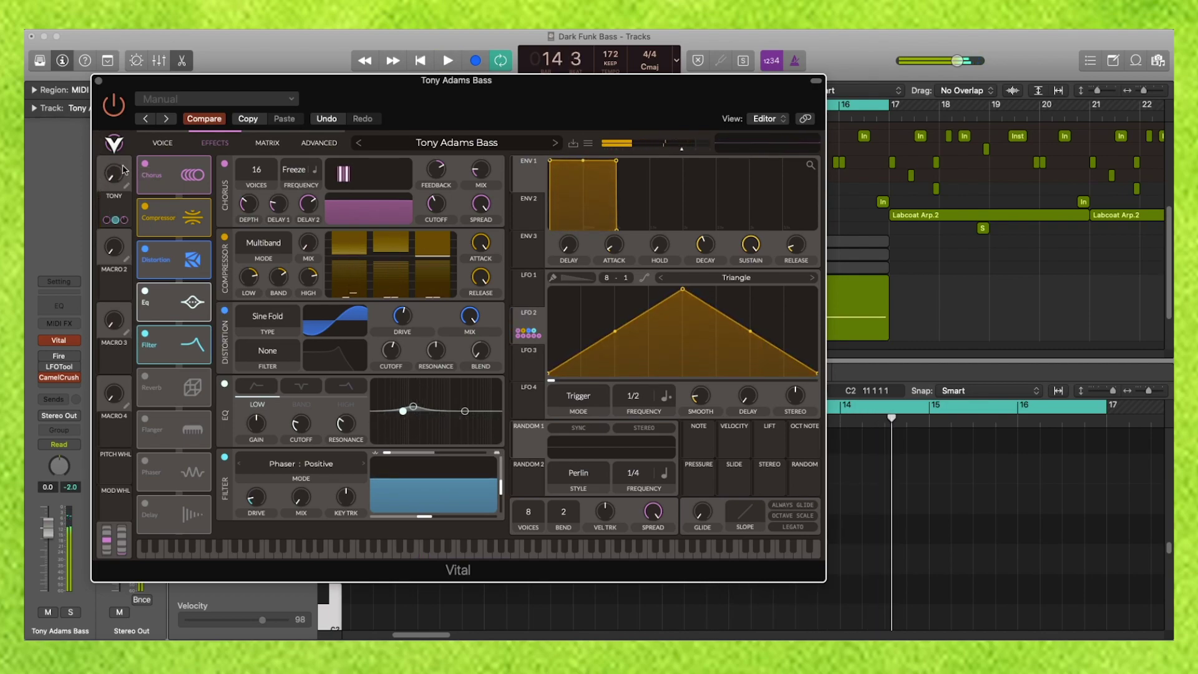
Compare the oscillator and effects pages, and audition the Tony macro raised to 1.000 and lowered to zero.
left_click(174, 150)
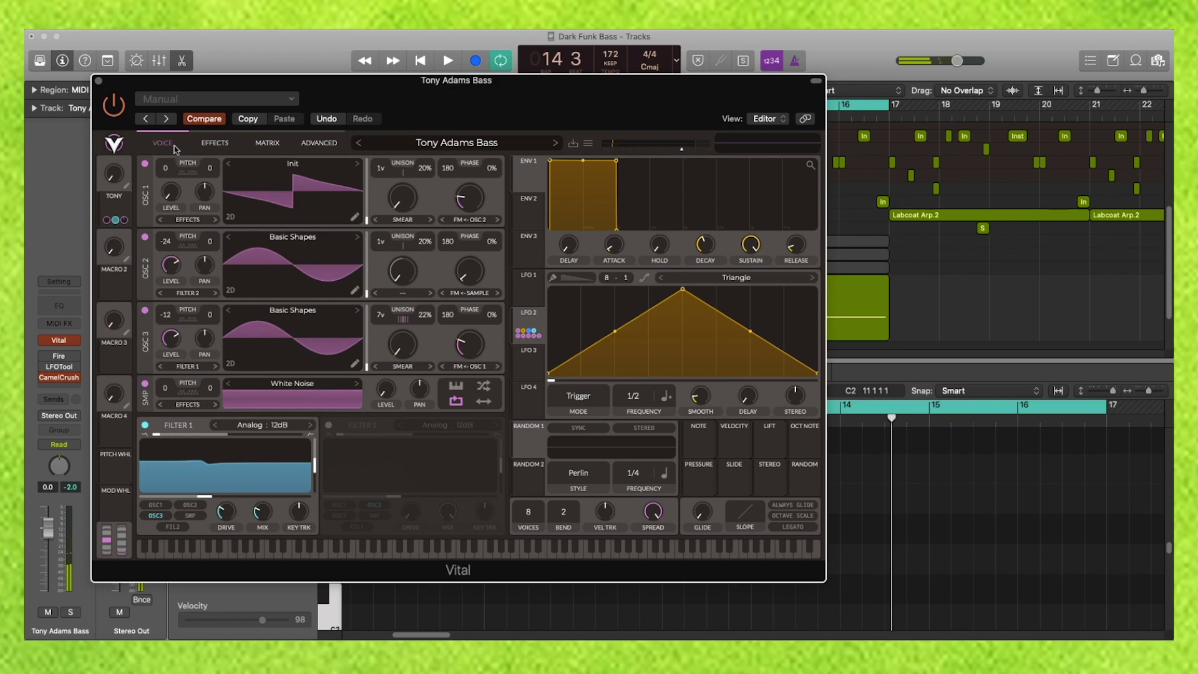
left_click(229, 150)
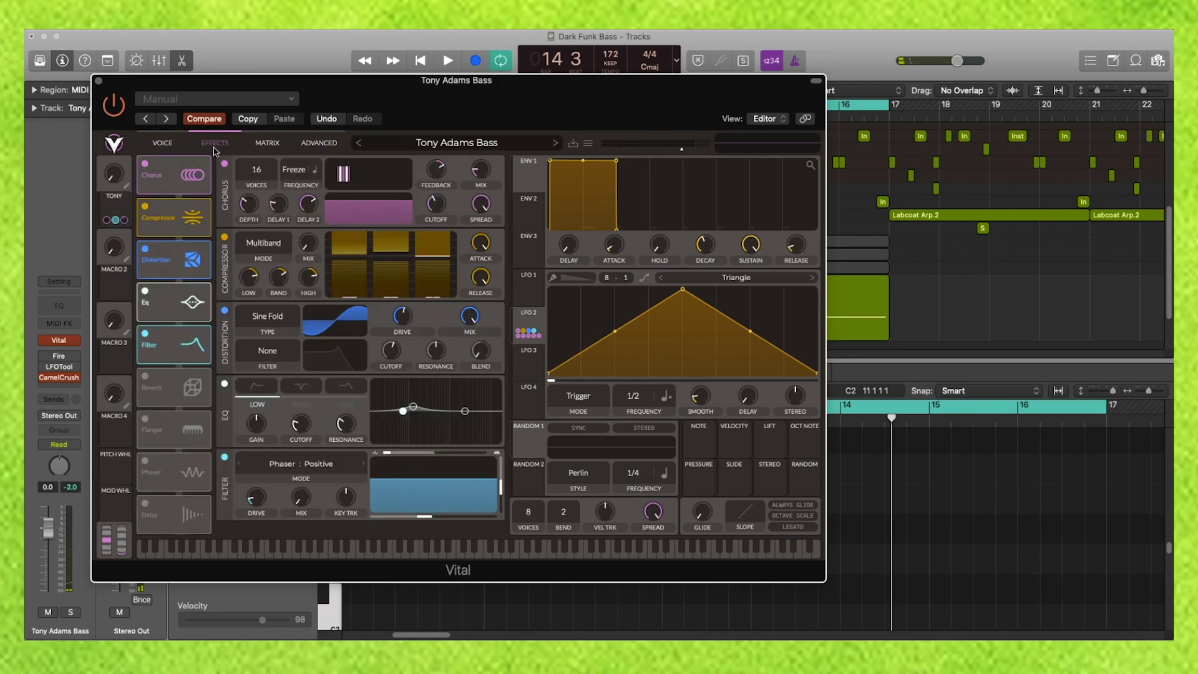
left_click(156, 150)
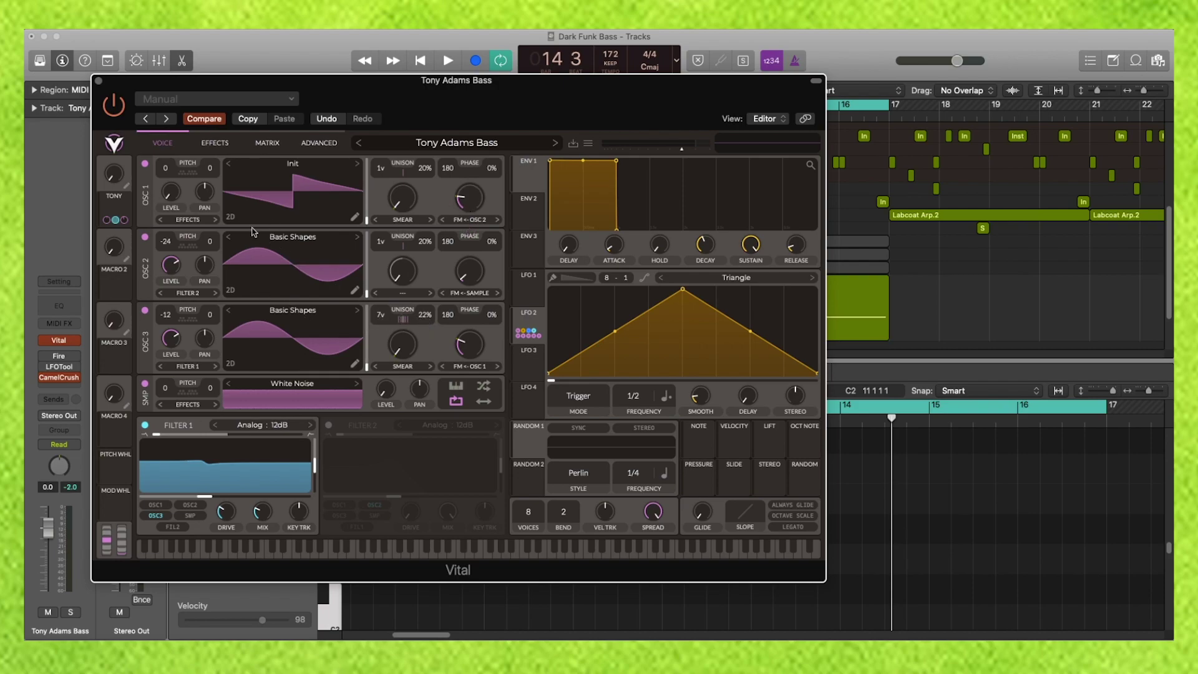
left_click_drag(106, 178, 106, 125)
key("space")
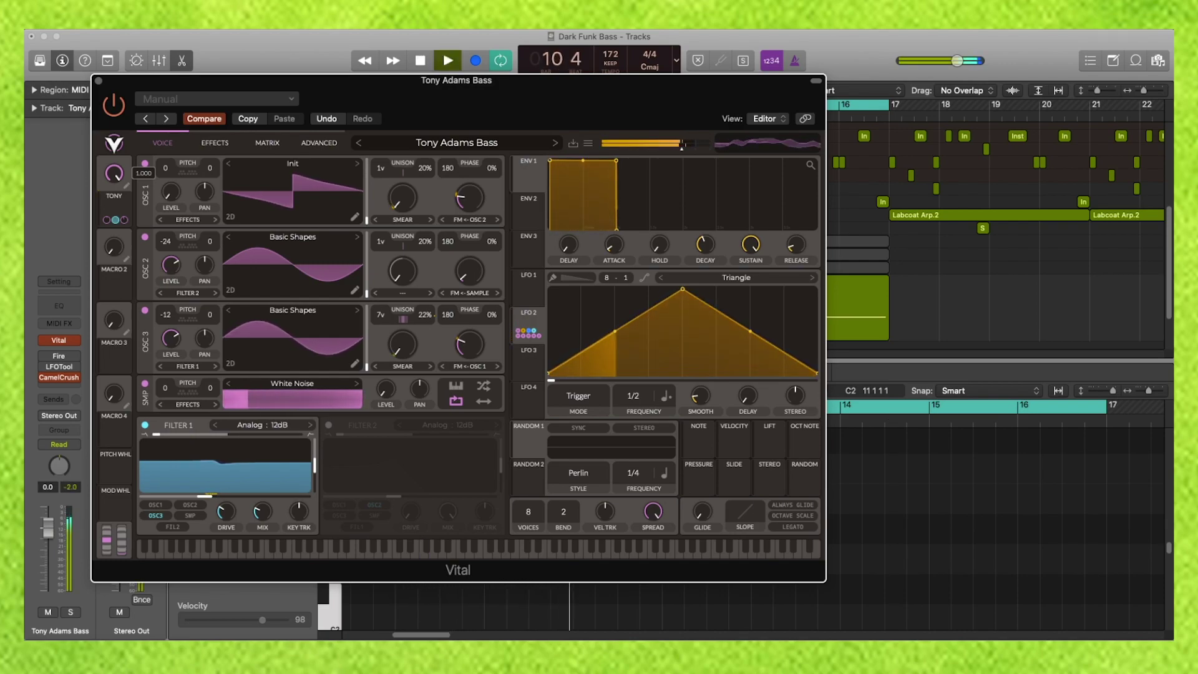
left_click_drag(113, 173, 114, 228)
Enable the reverb in the effects chain and play the bass to hear it.
left_click(212, 143)
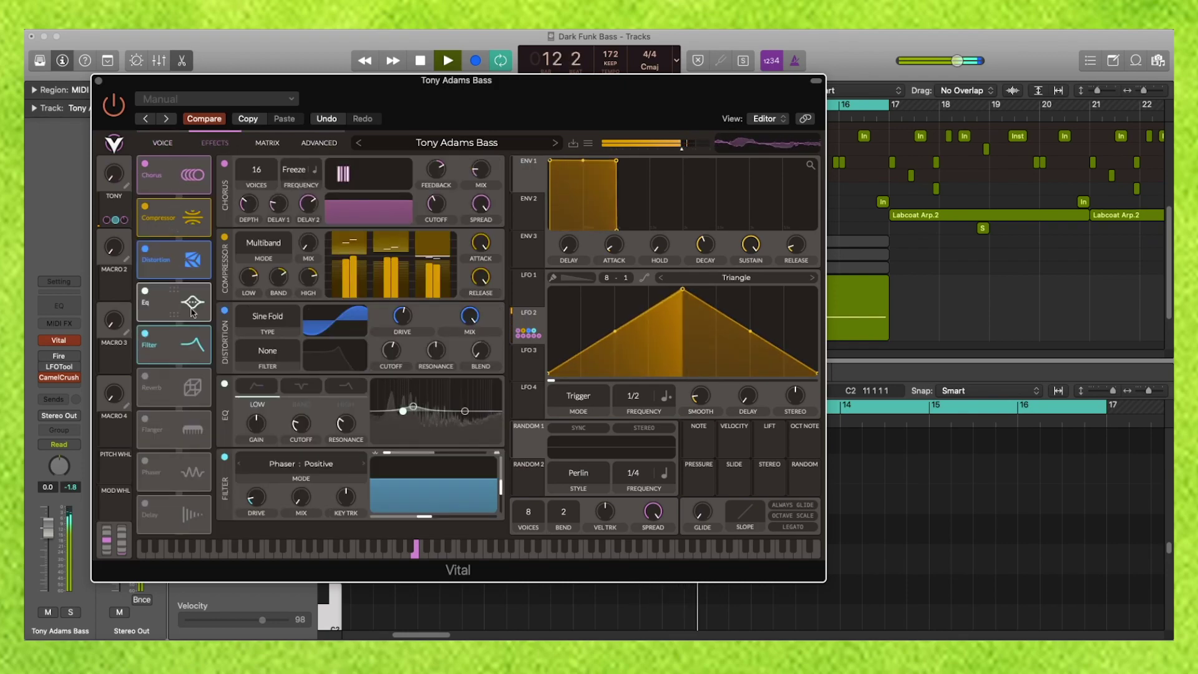
key("space")
left_click(146, 377)
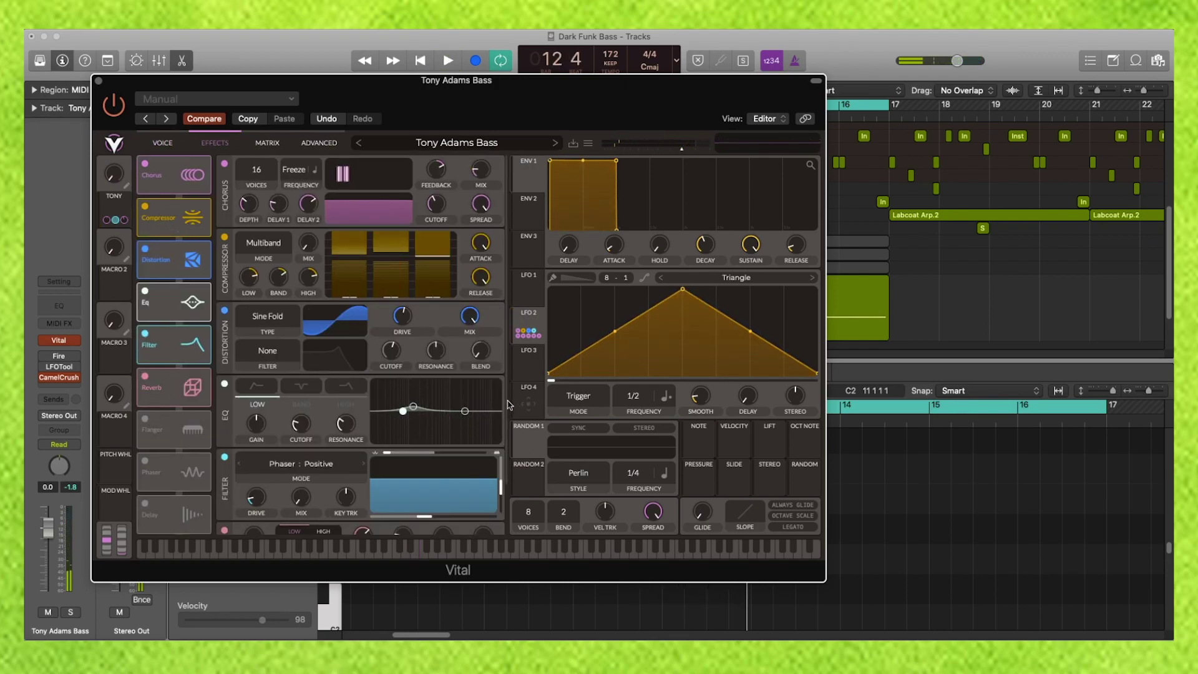
scroll(508, 404, "down", 2)
key("space")
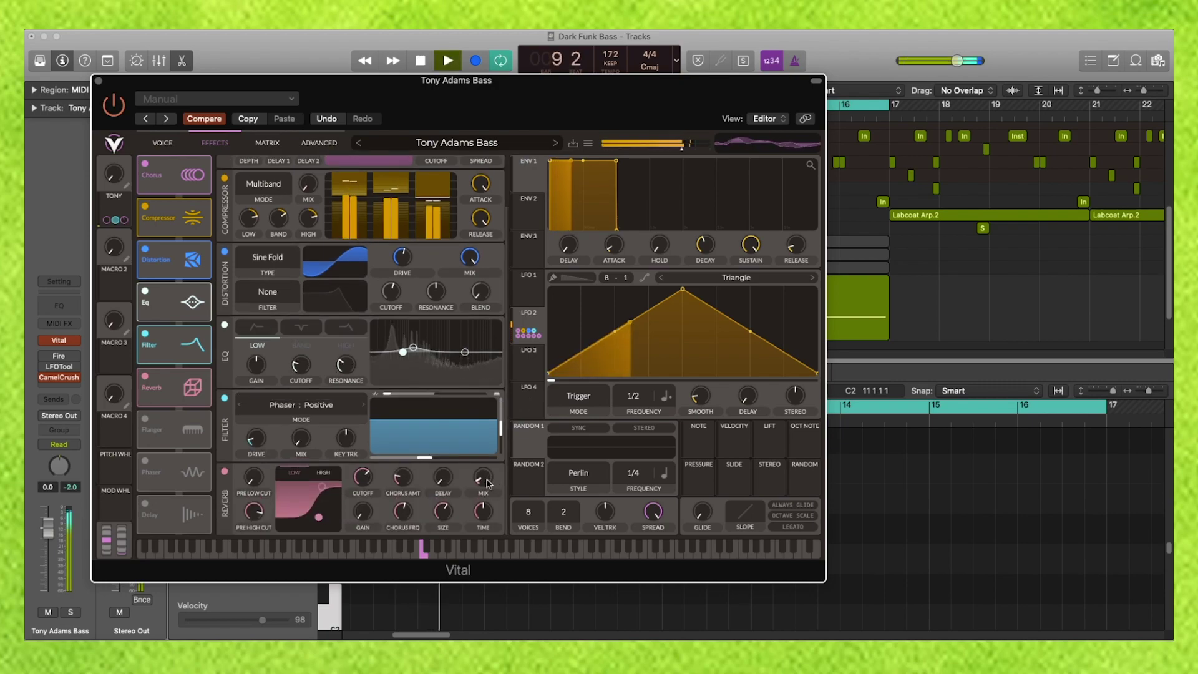
key("space")
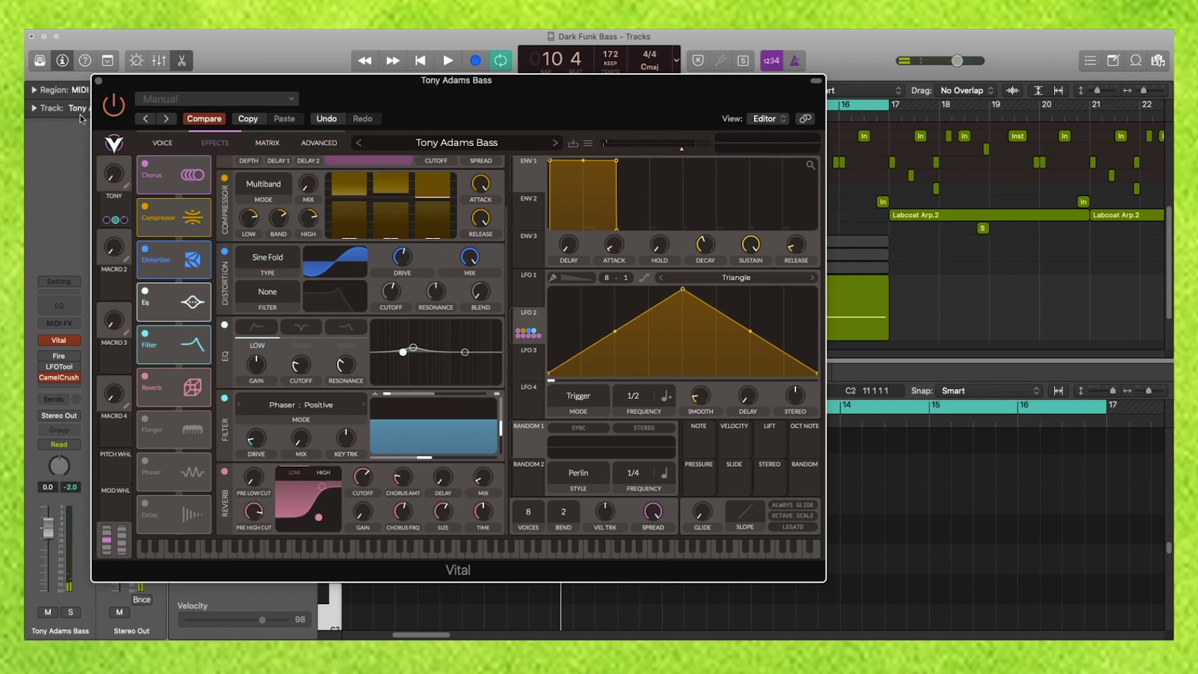
Close the Vital window and hide the Piano Roll, with cycle playback turned off.
left_click(98, 81)
left_click(447, 412)
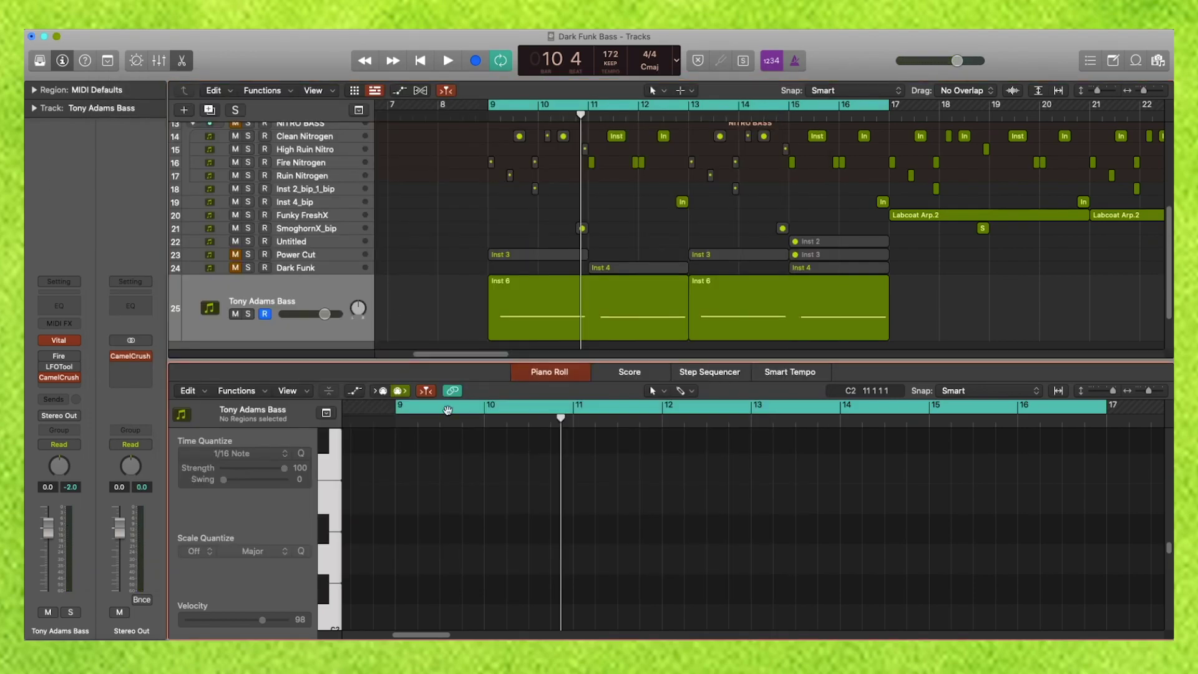
left_click(567, 375)
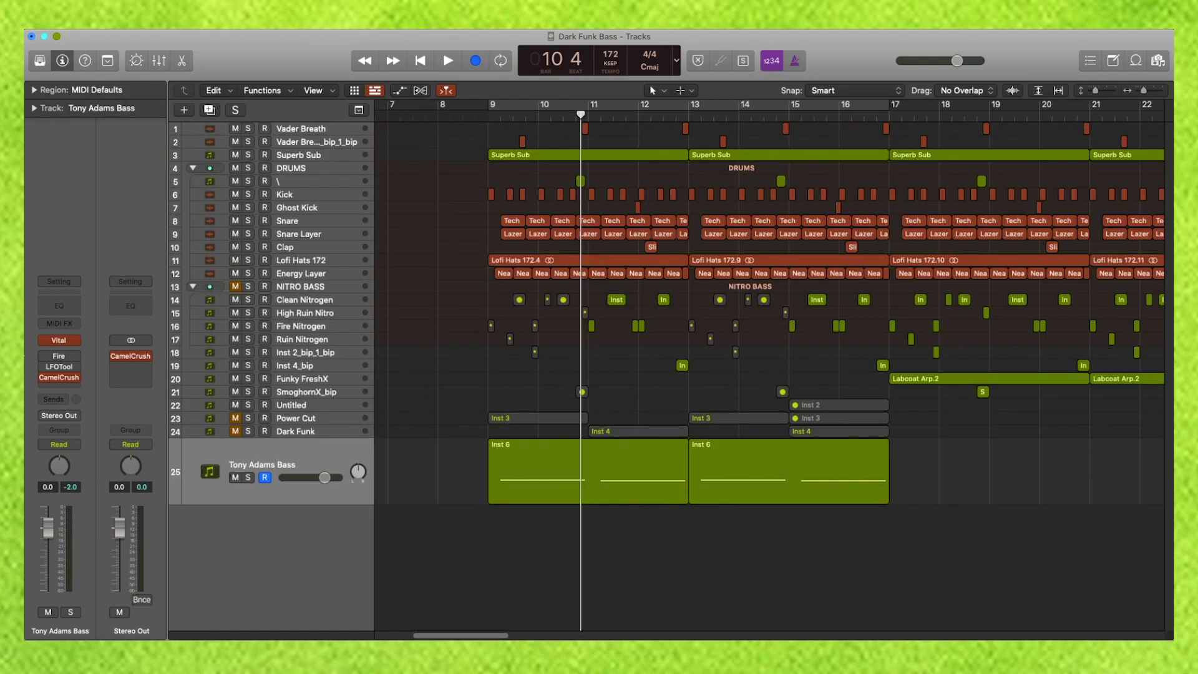
Open the Fire plug-in on the bass track, select its upper frequency band and keep the Arctan soft-clipping type.
left_click(59, 358)
left_click_drag(547, 187, 491, 186)
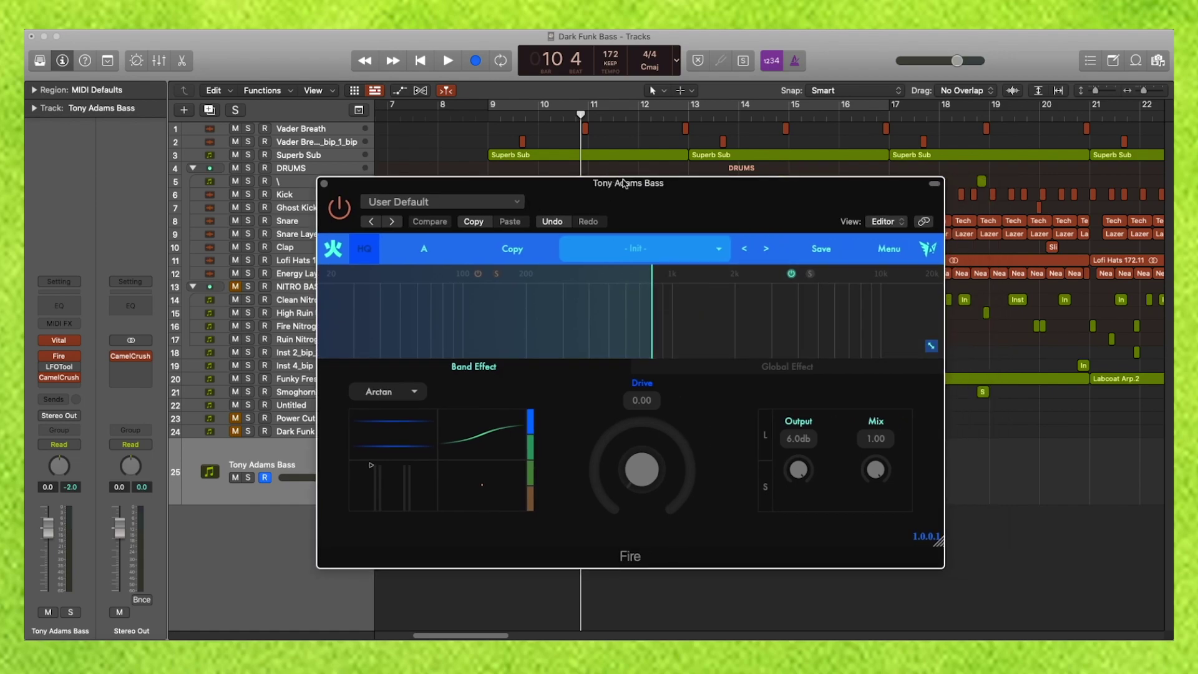
left_click_drag(623, 182, 492, 124)
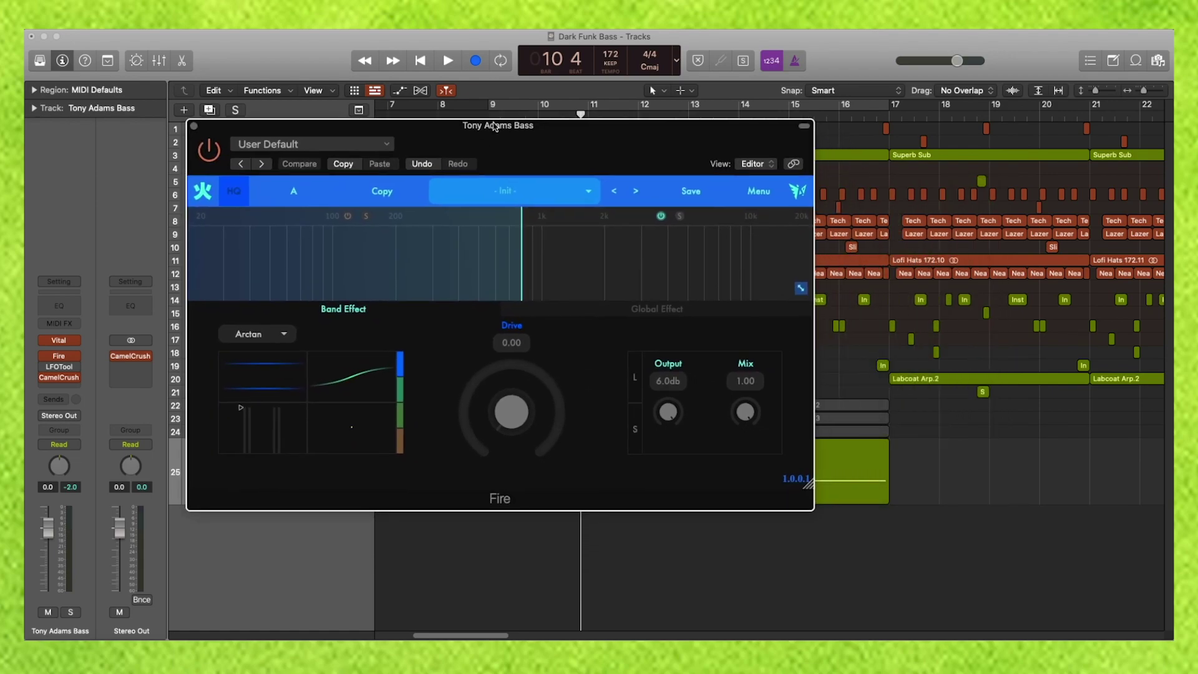
left_click(571, 261)
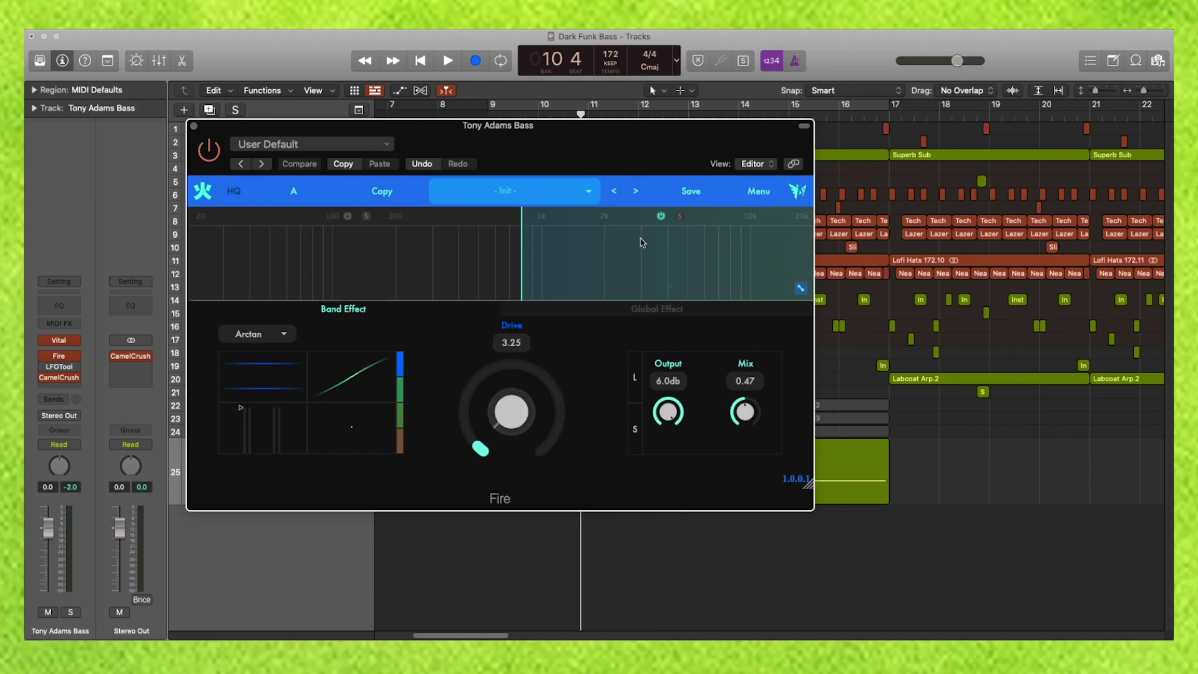
left_click(260, 336)
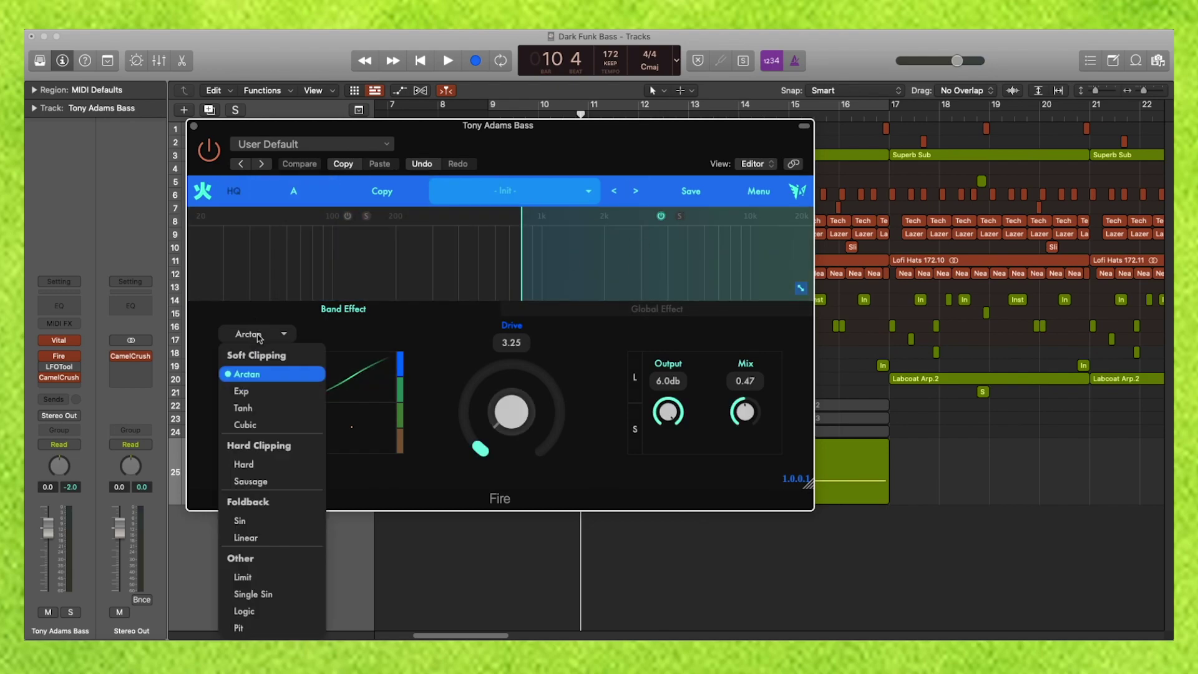
left_click(266, 376)
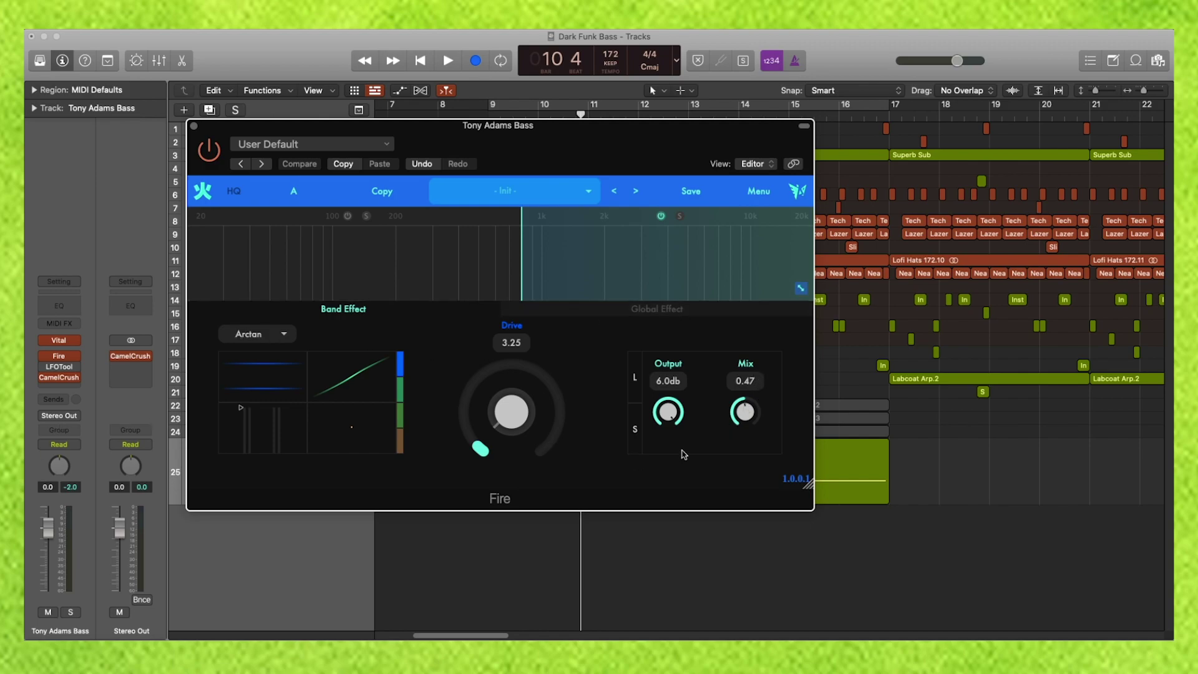
Set the mix of Fire's upper band to 0.48 while the track plays.
key("space")
left_click_drag(745, 414, 746, 411)
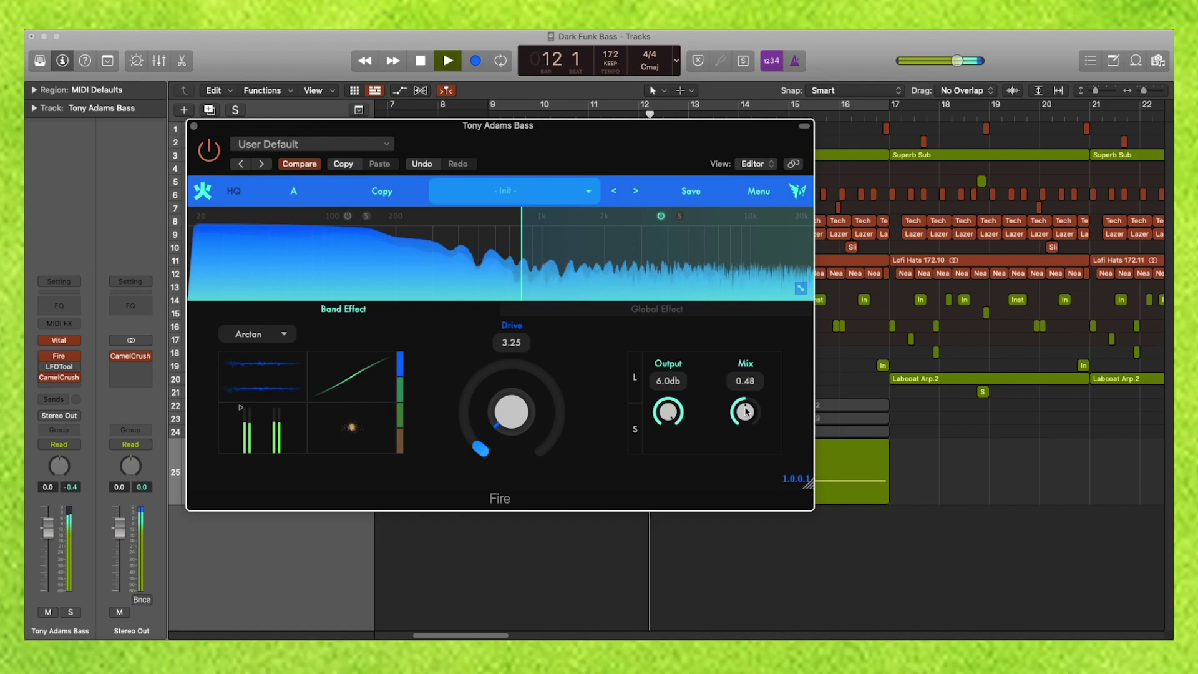
key("space")
Open LFOTool on the bass track to examine its volume curve, and close both plug-in windows.
left_click(62, 369)
left_click(62, 369)
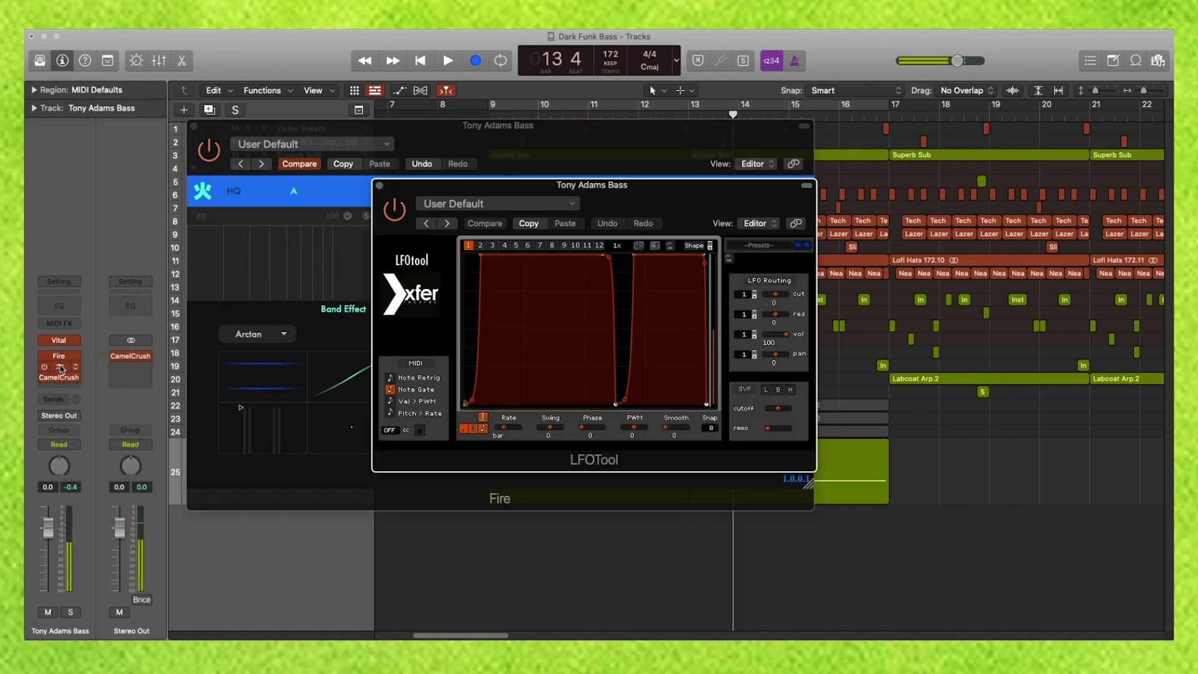
left_click(380, 186)
left_click(193, 126)
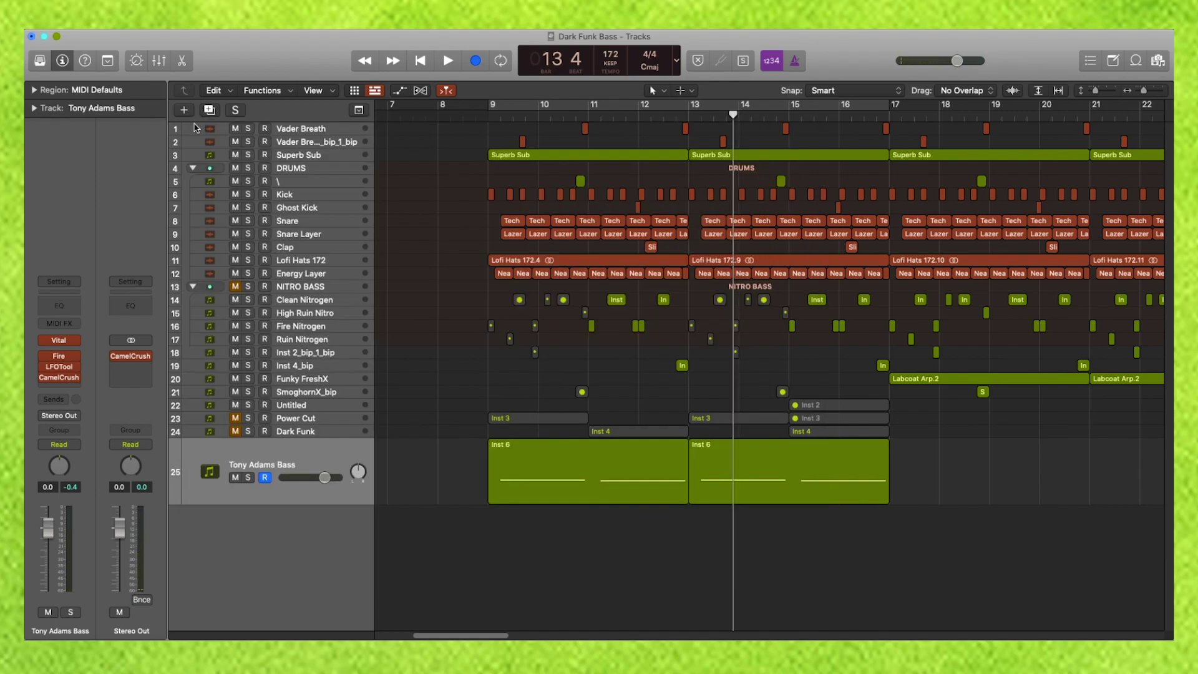
Turn cycle playback on and play the full mix while sweeping Vital's Tony macro to maximum and back to zero.
key("c")
key("space")
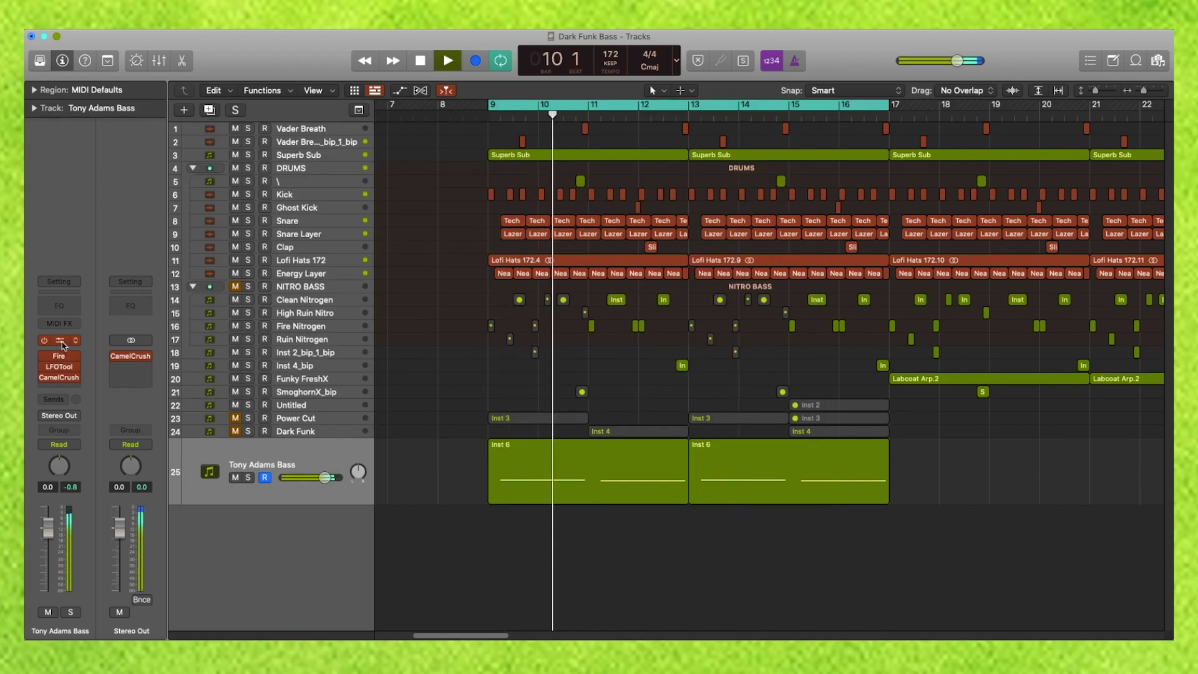
left_click(62, 342)
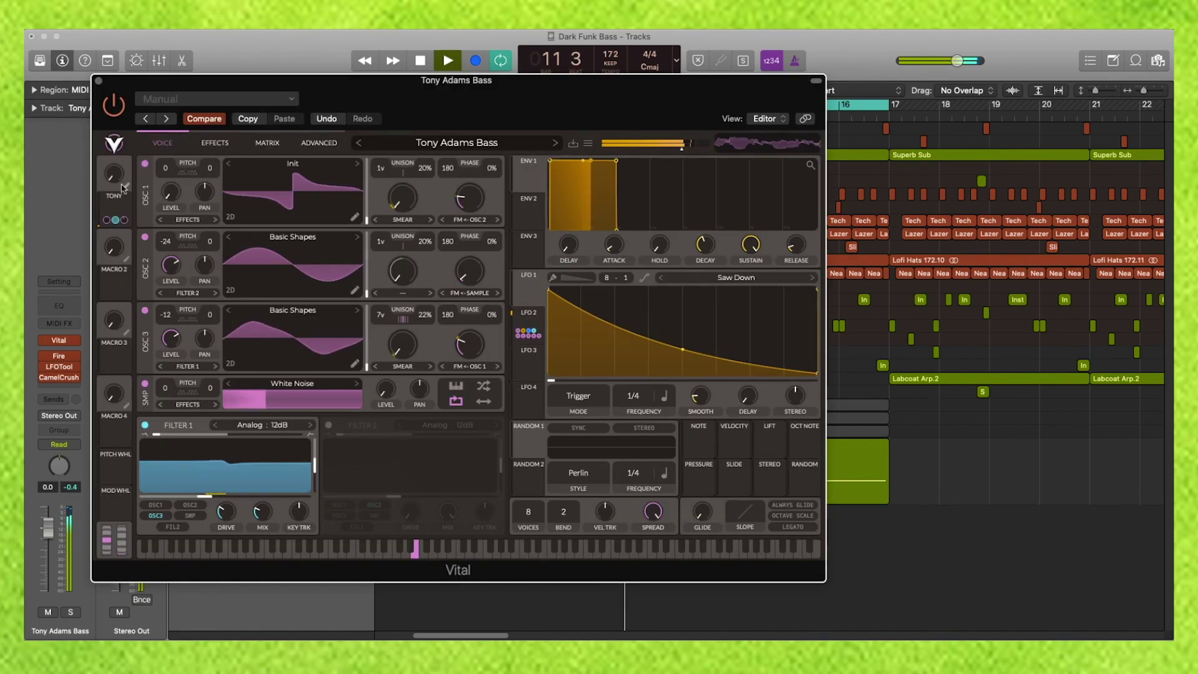
left_click_drag(114, 181, 114, 112)
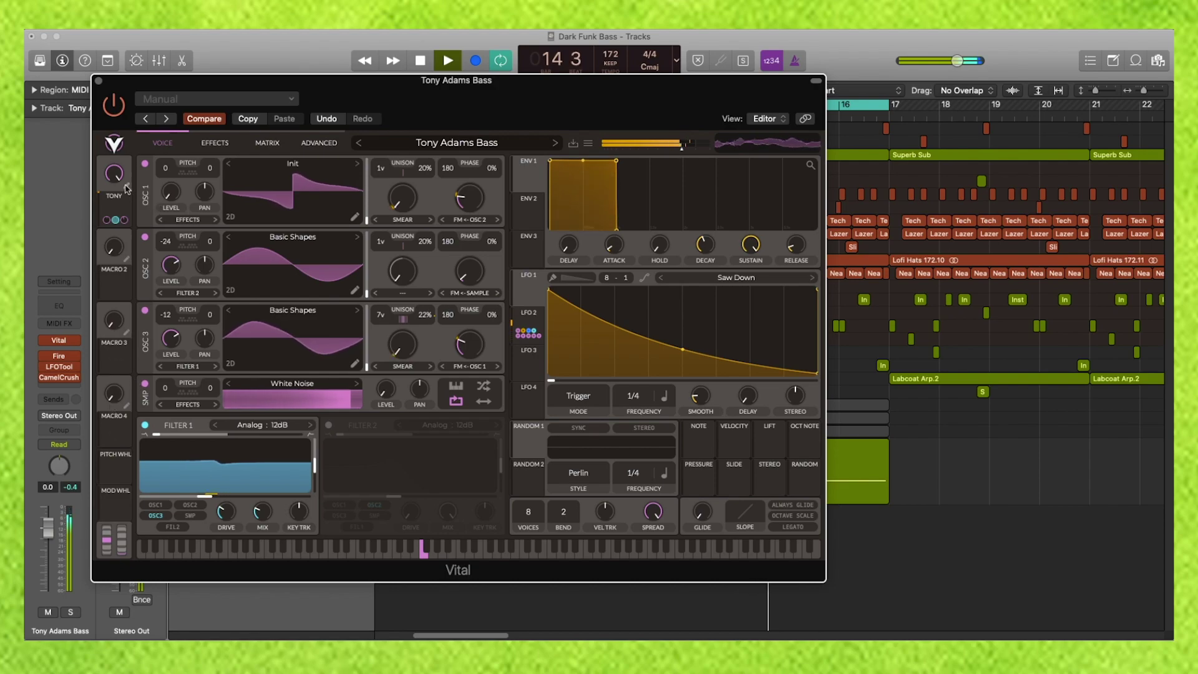
left_click_drag(117, 176, 116, 243)
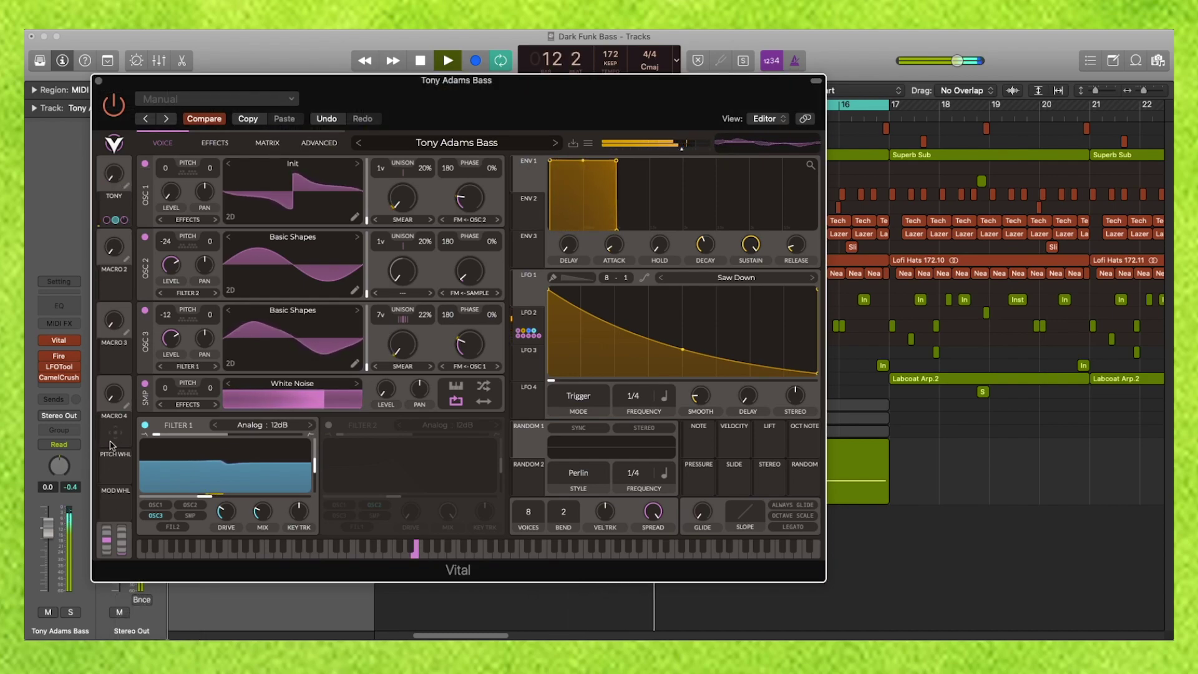
key("space")
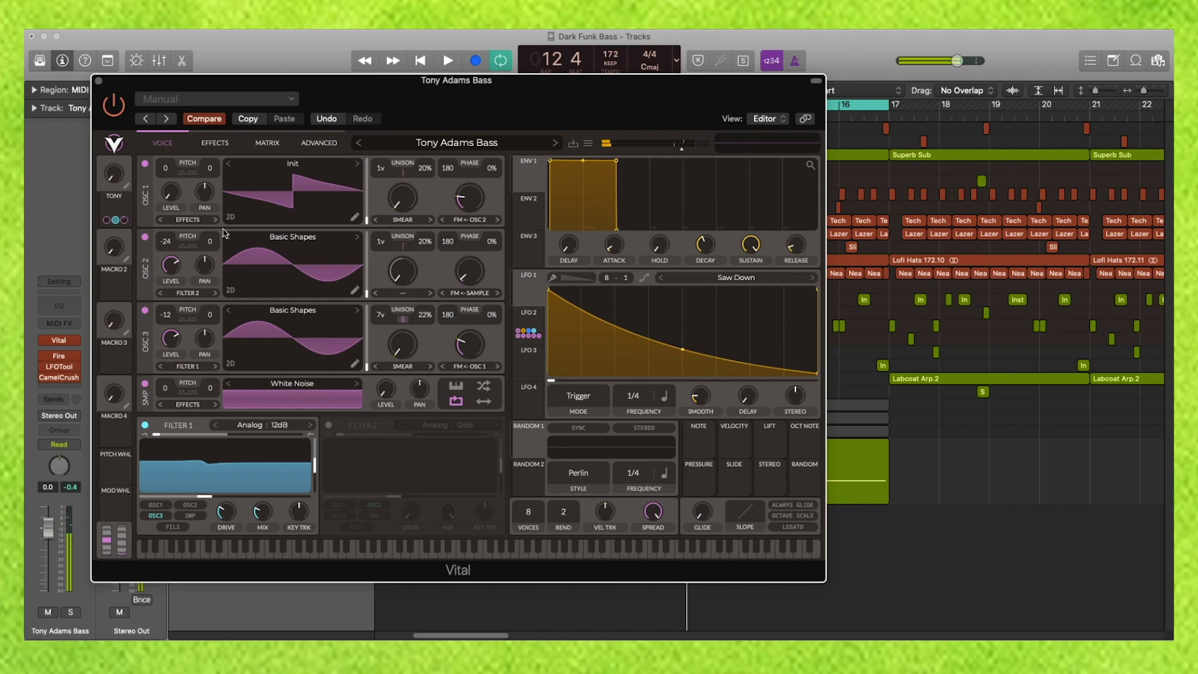
Review the patch's oscillator settings and its effects chain from the chorus down to the reverb.
left_click(201, 144)
left_click(162, 145)
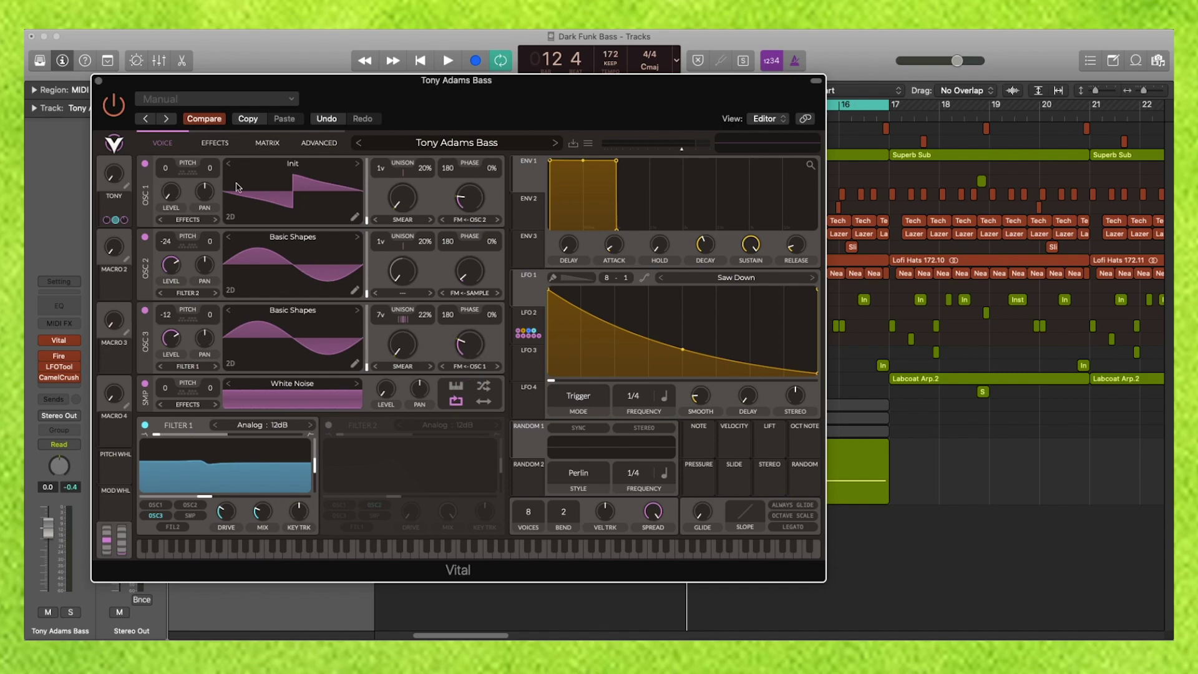
left_click(215, 142)
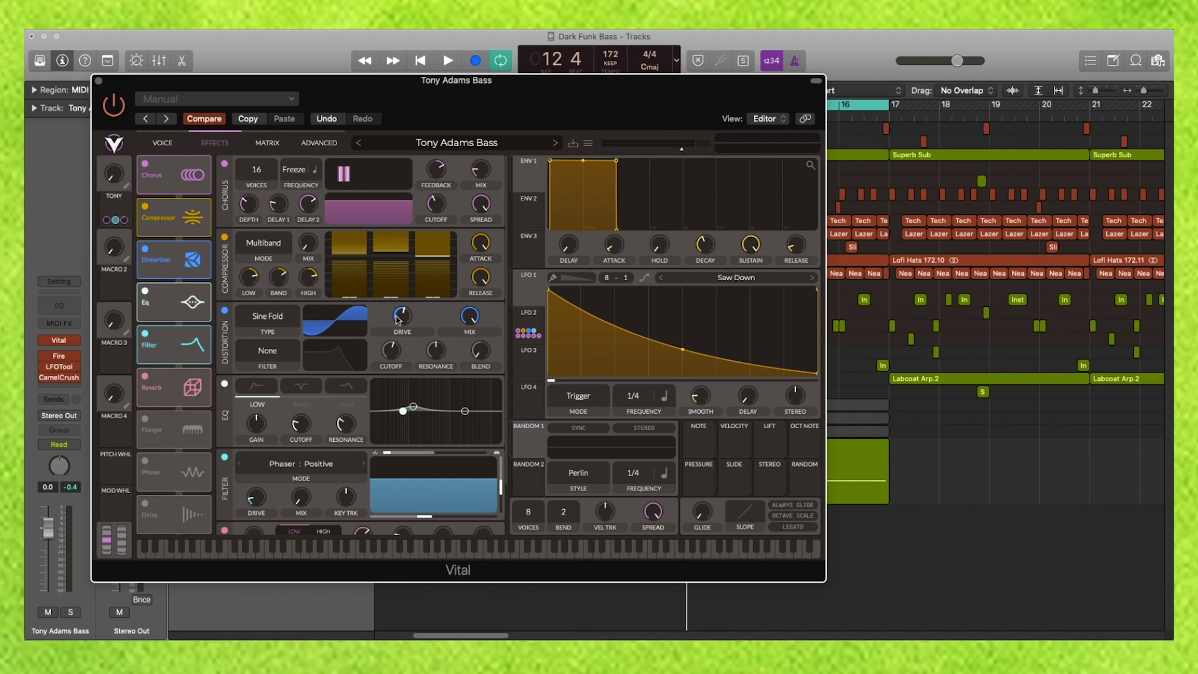
mouse_move(401, 319)
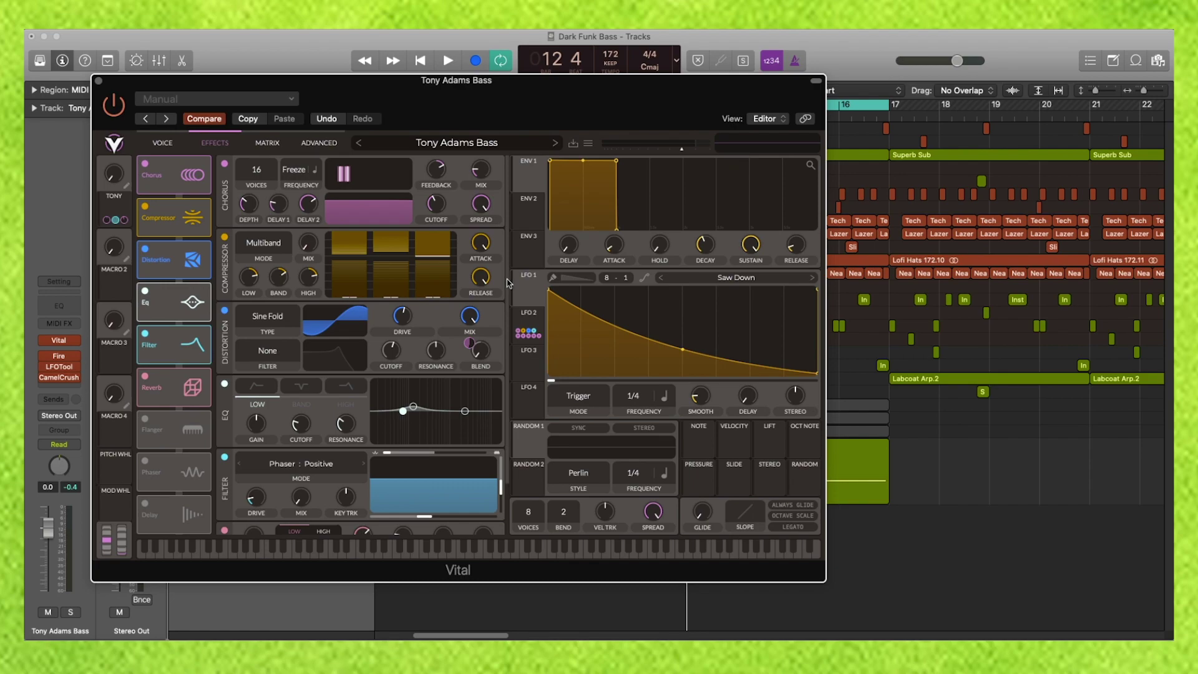
left_click_drag(508, 329, 503, 397)
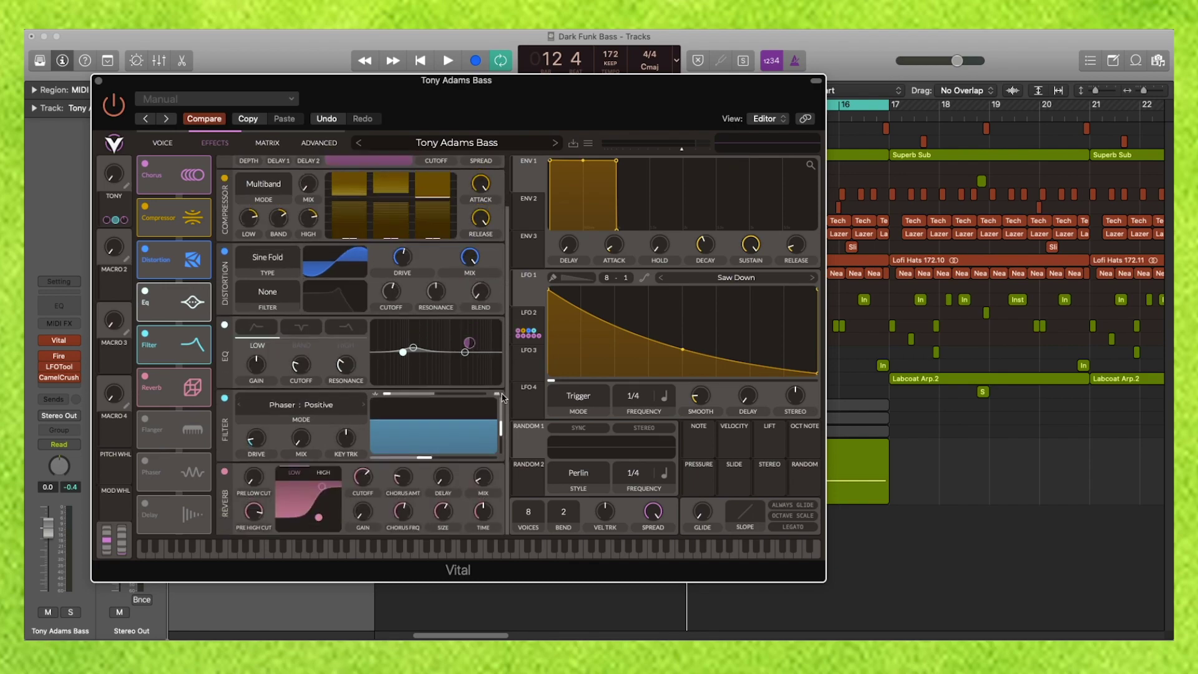
Close the Vital window and play the looped arrangement with the finished bass.
left_click(98, 81)
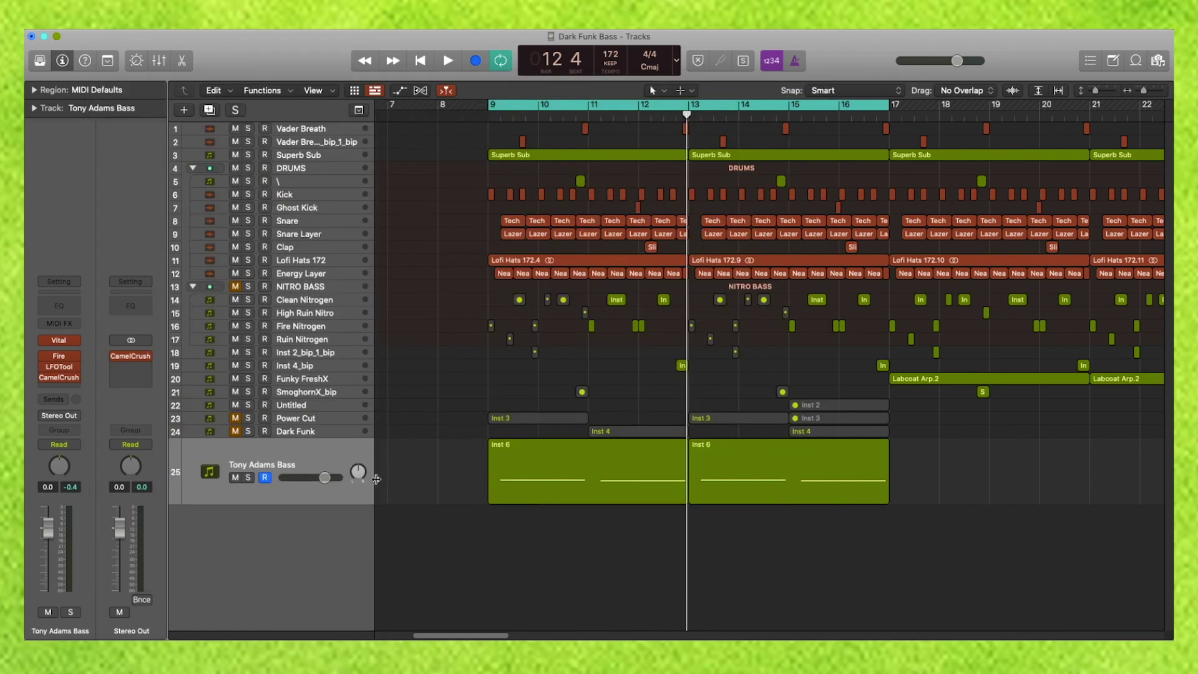
key("space")
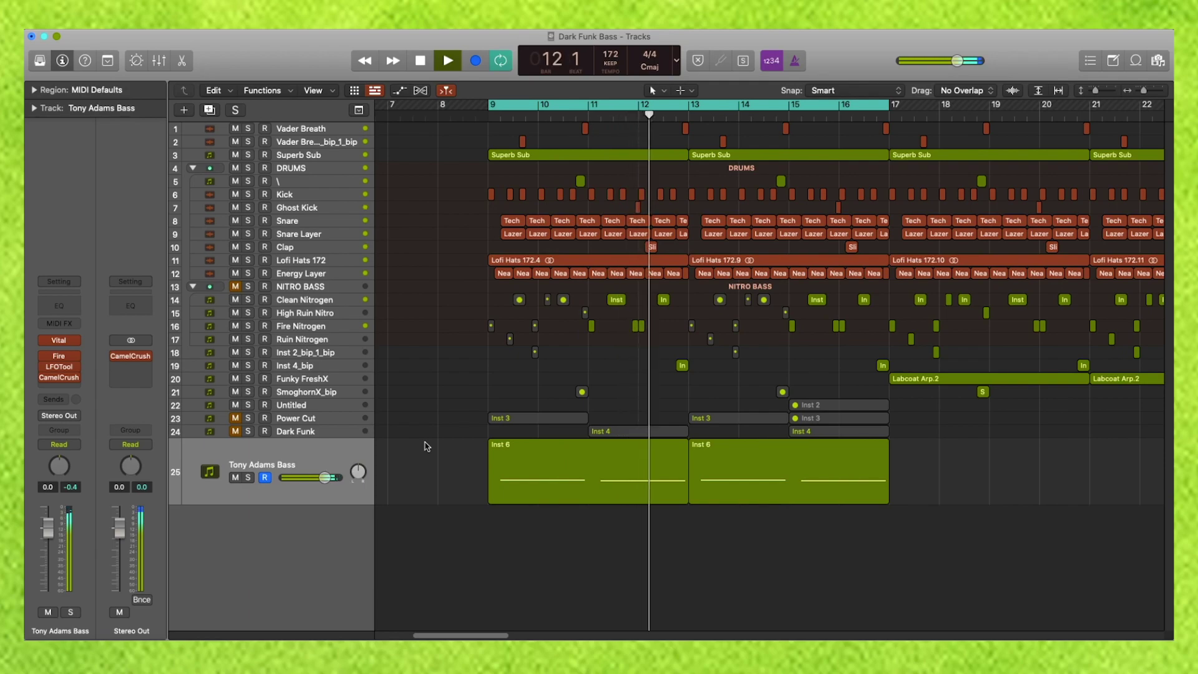
key("space")
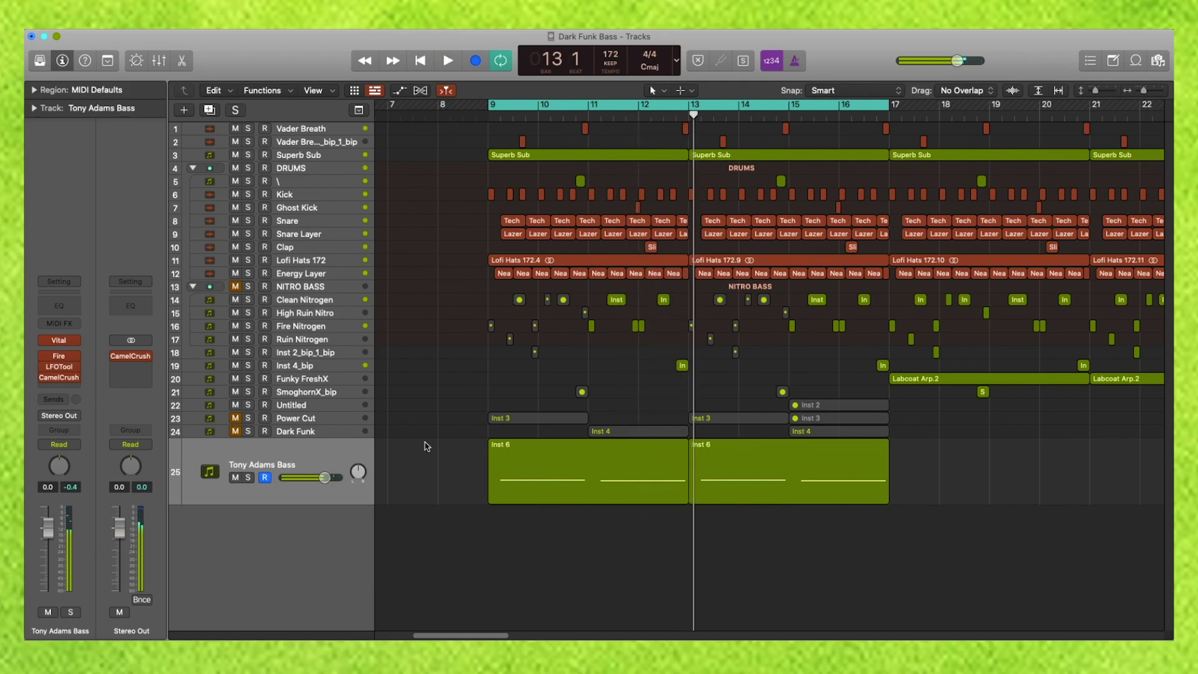